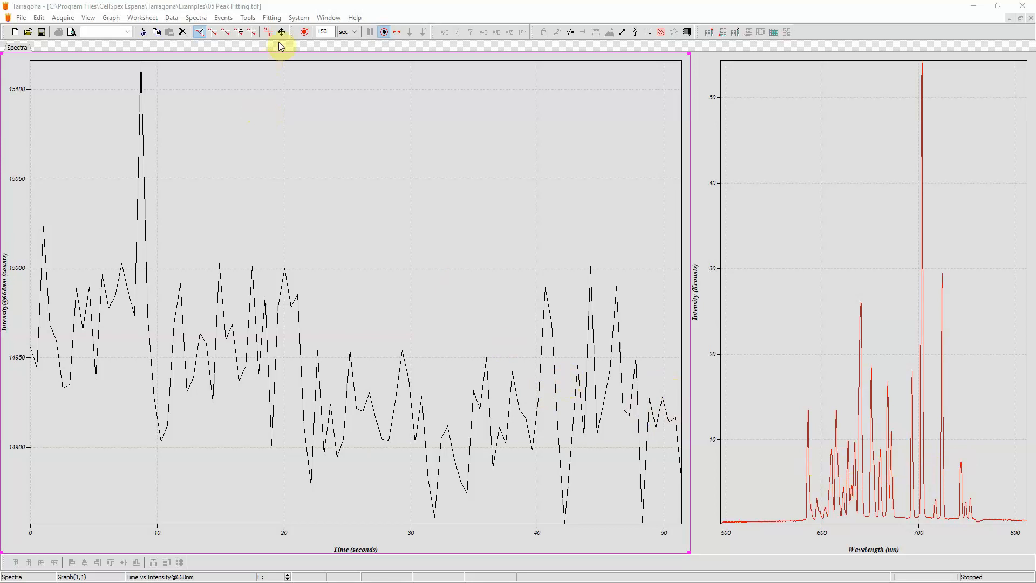
Create a new fit using the Peaks model
left_click(272, 18)
left_click(275, 30)
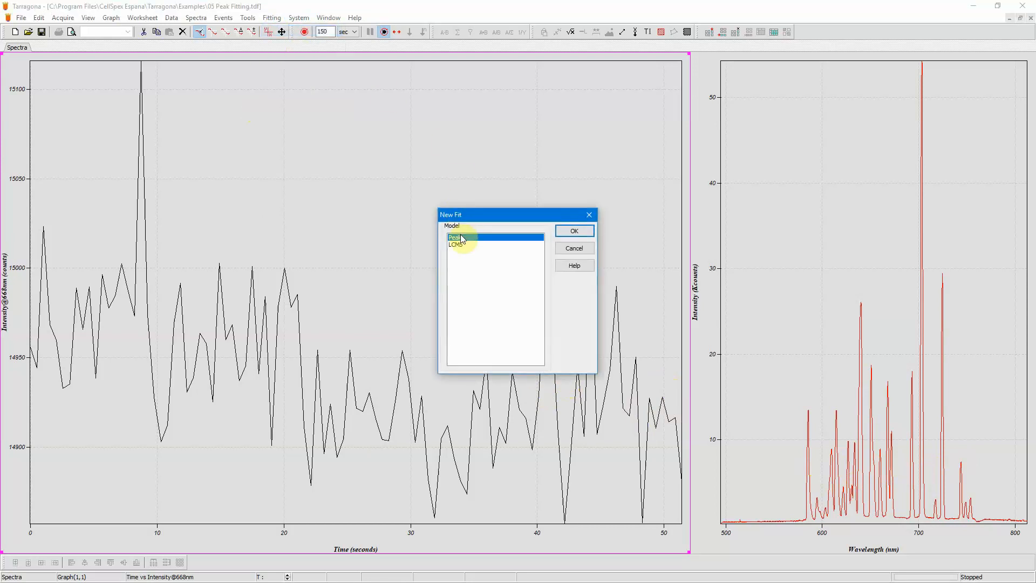
left_click(575, 232)
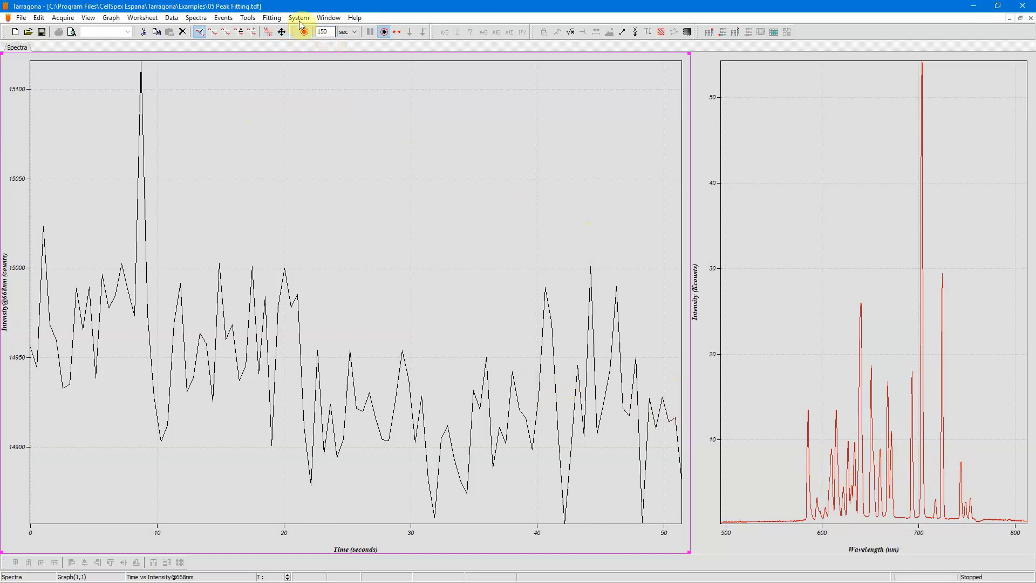
Select the spectra as the fit's data, with Wavelength as the X parameter and Intensity as the Y parameter
left_click(273, 18)
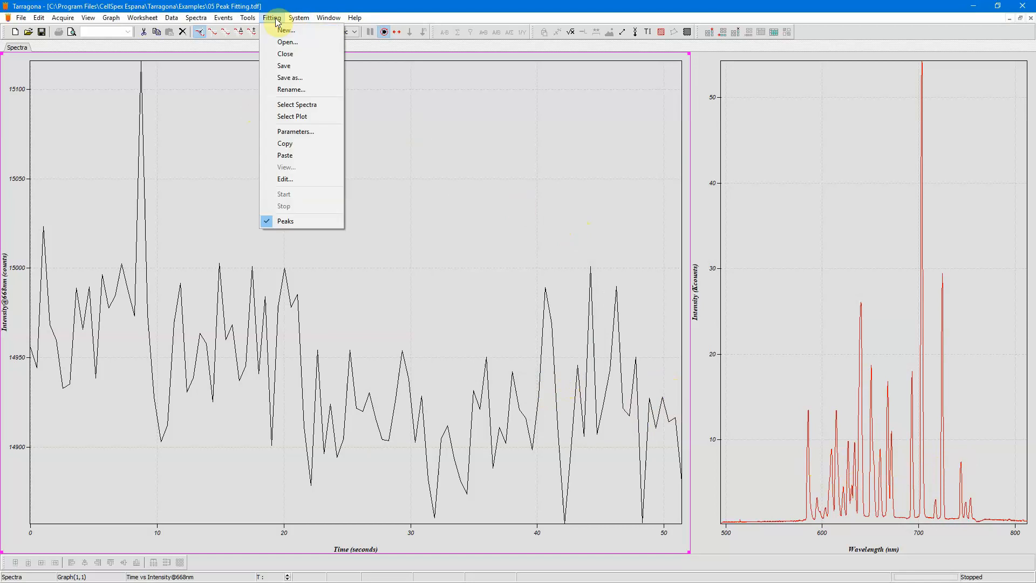
left_click(304, 109)
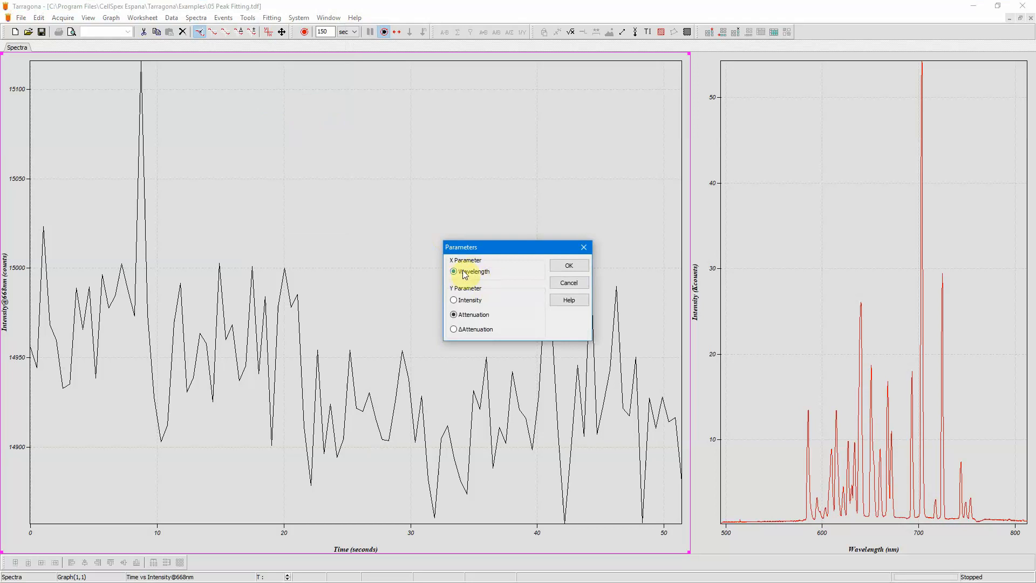
left_click(467, 301)
left_click(566, 265)
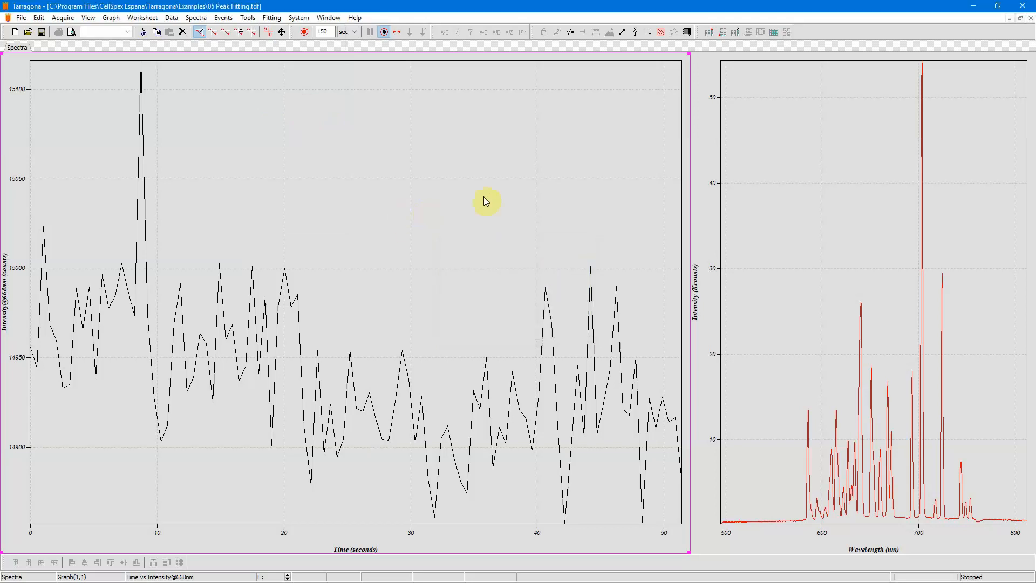
Split the wavelength spectrum's pane into two rows and clear the plot from the lower pane
left_click(805, 193)
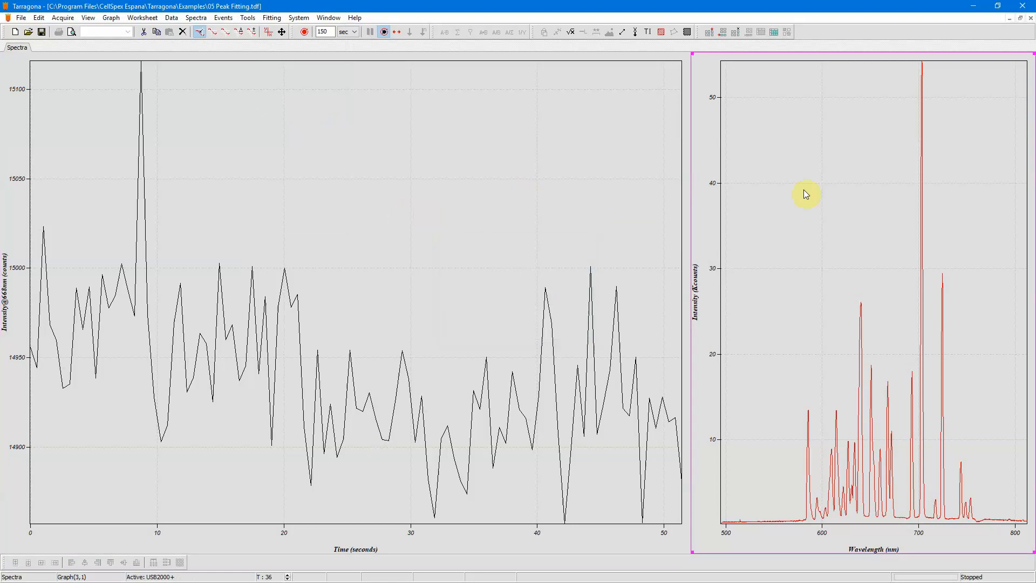
left_click(775, 33)
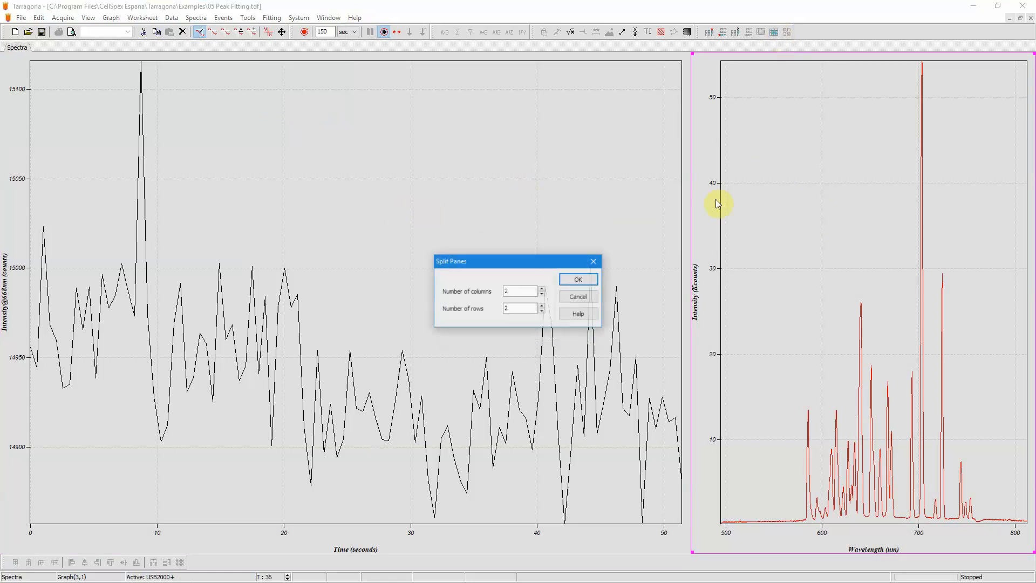
left_click(578, 281)
left_click(182, 32)
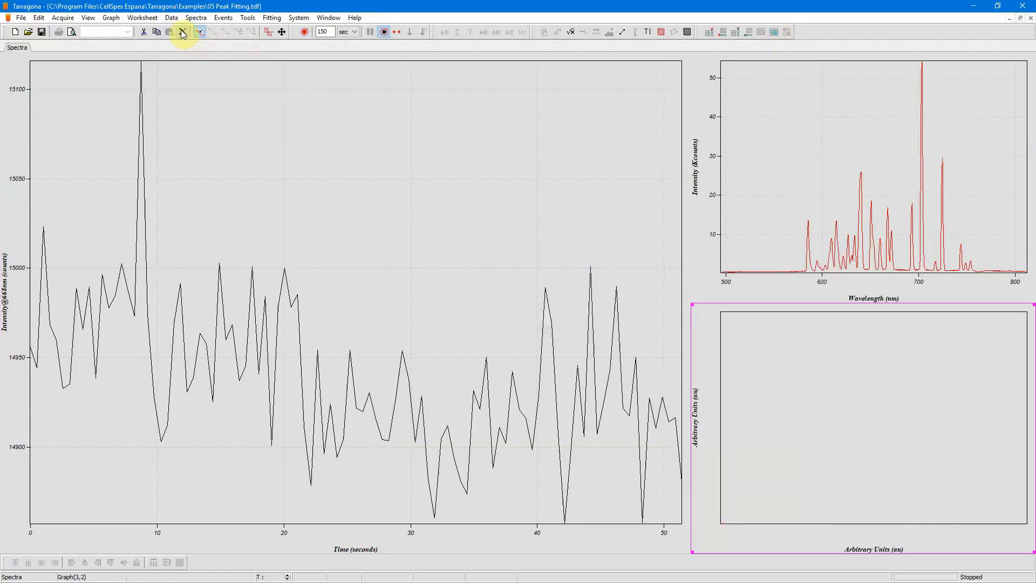
Show the fit's Data, Fit and Residuals elements in the empty pane below the spectrum
left_click(272, 18)
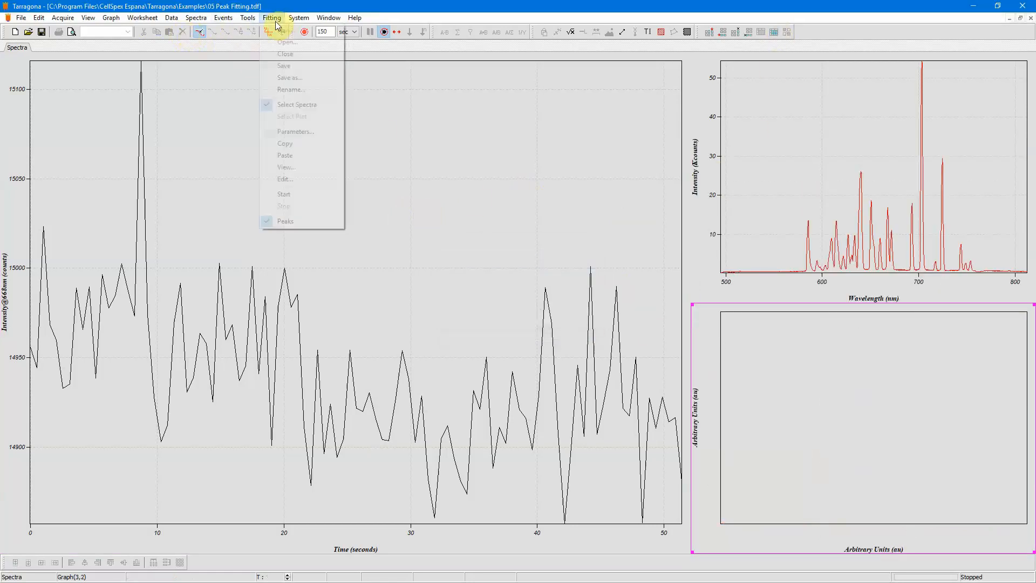
left_click(307, 164)
left_click(465, 219)
left_click(465, 230)
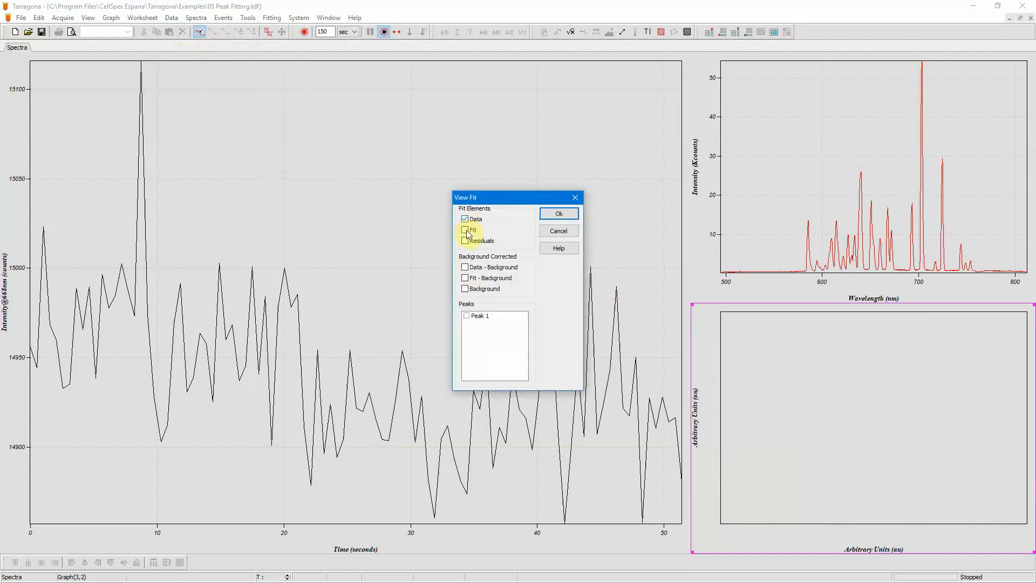
left_click(465, 240)
left_click(551, 216)
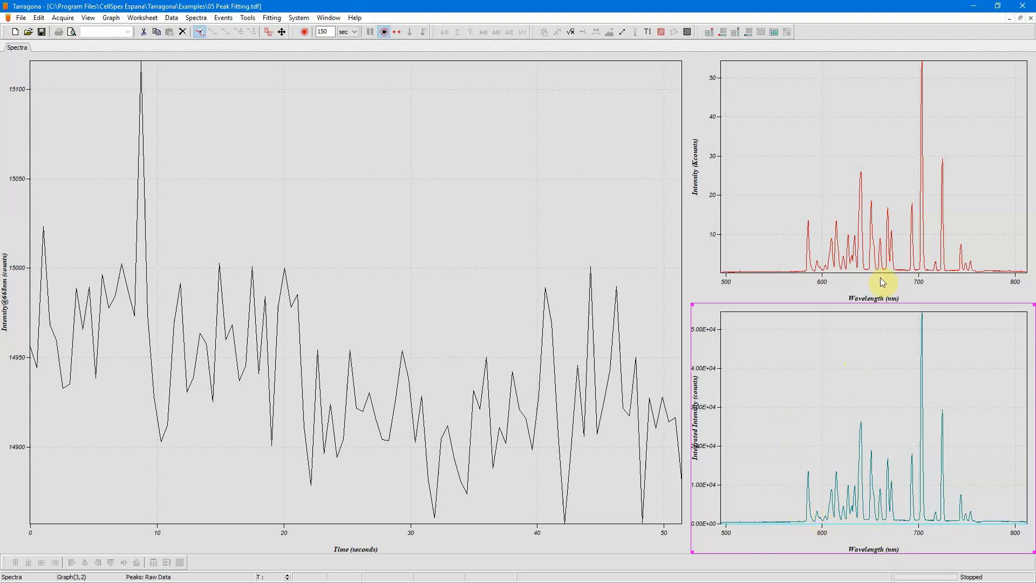
Zoom the upper spectrum to about 643–666 nm and set its wavelength axis tick interval to 1.00 nm
left_click_drag(852, 165, 901, 285)
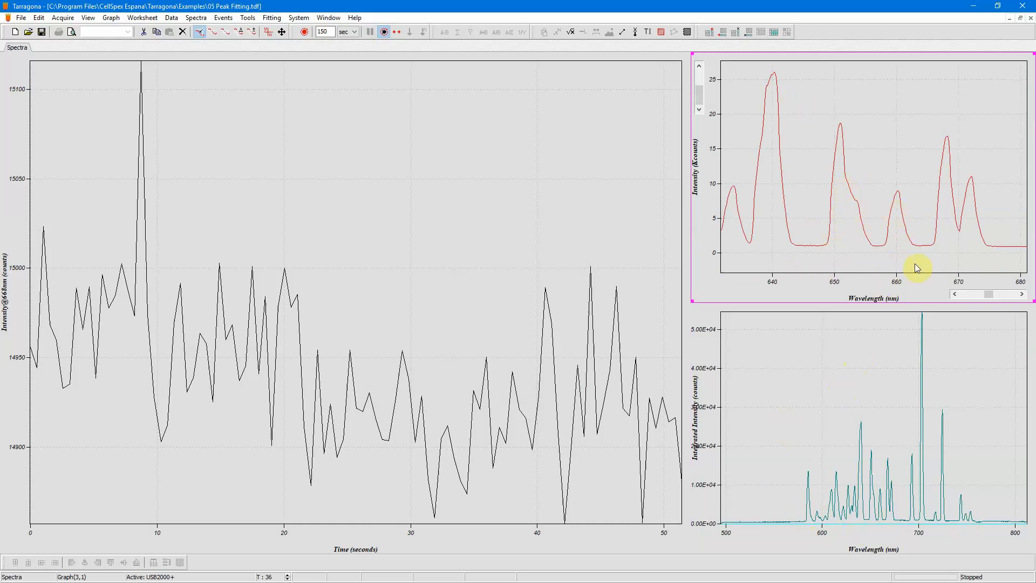
left_click_drag(790, 96, 935, 267)
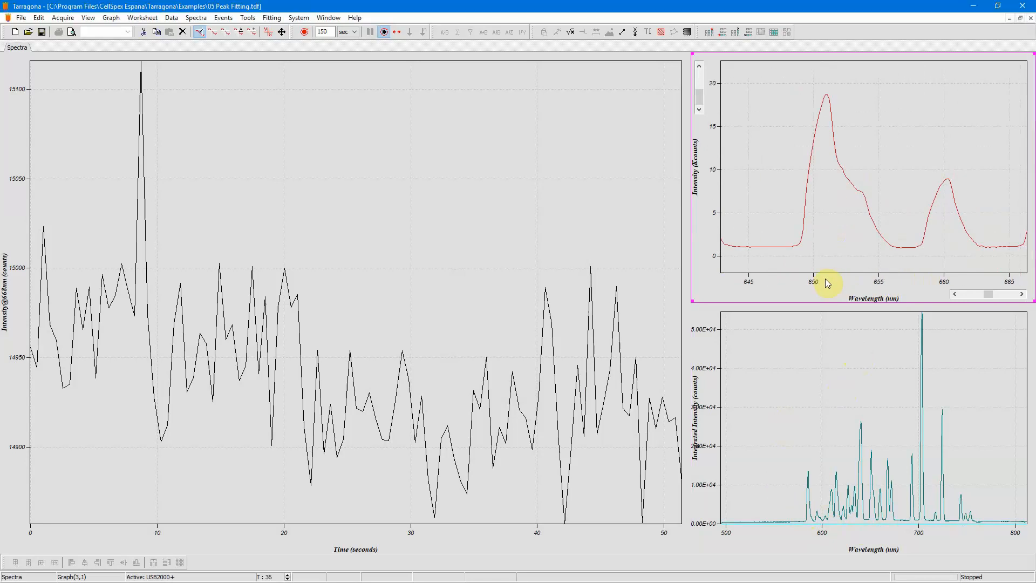
double_click(827, 282)
left_click_drag(515, 348, 445, 345)
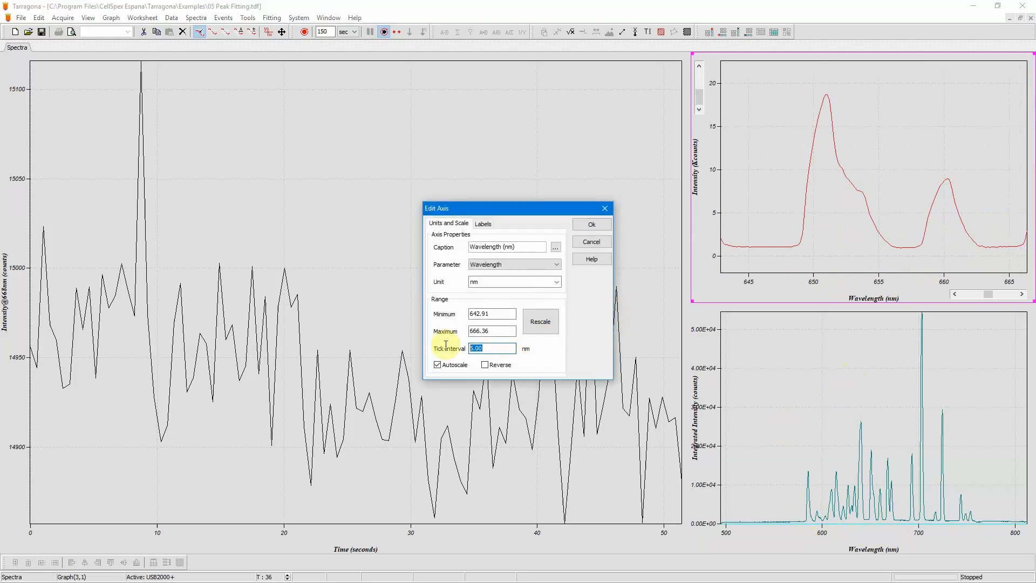
type("1.00")
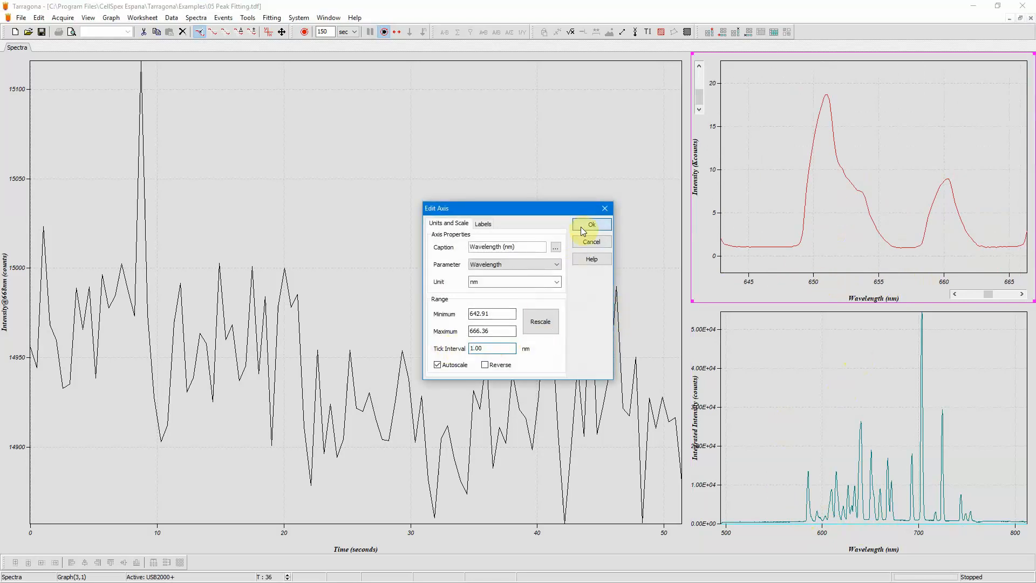
left_click(582, 225)
In the Peaks fit properties, set the fitting range from 644 to 665 and preview it
left_click(272, 17)
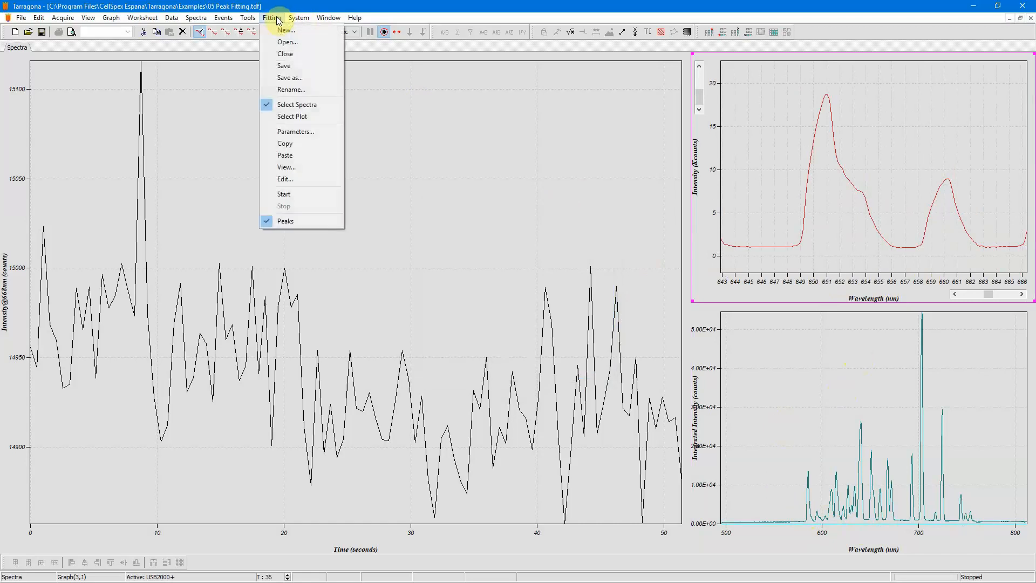
left_click(281, 222)
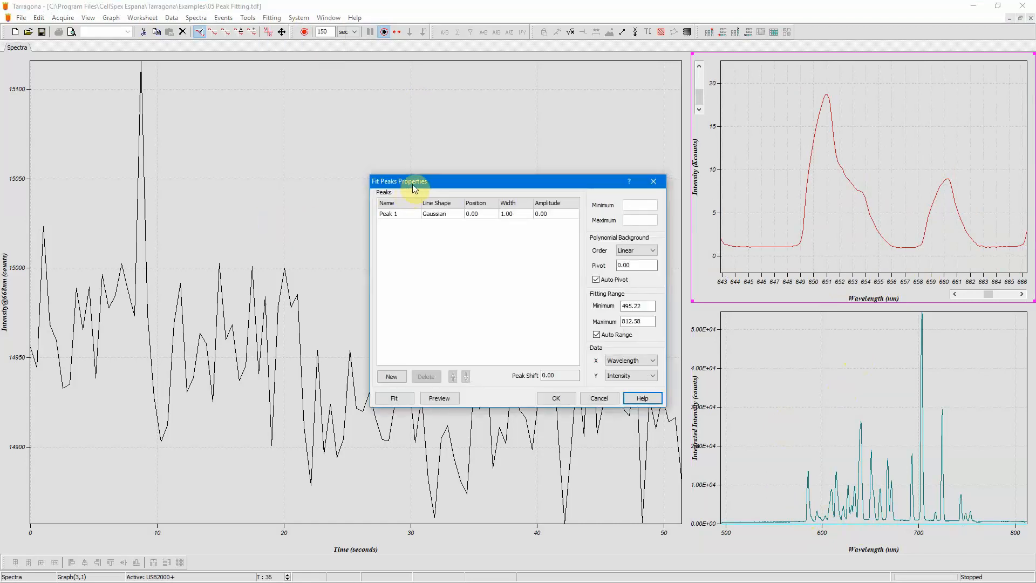
left_click_drag(412, 183, 322, 112)
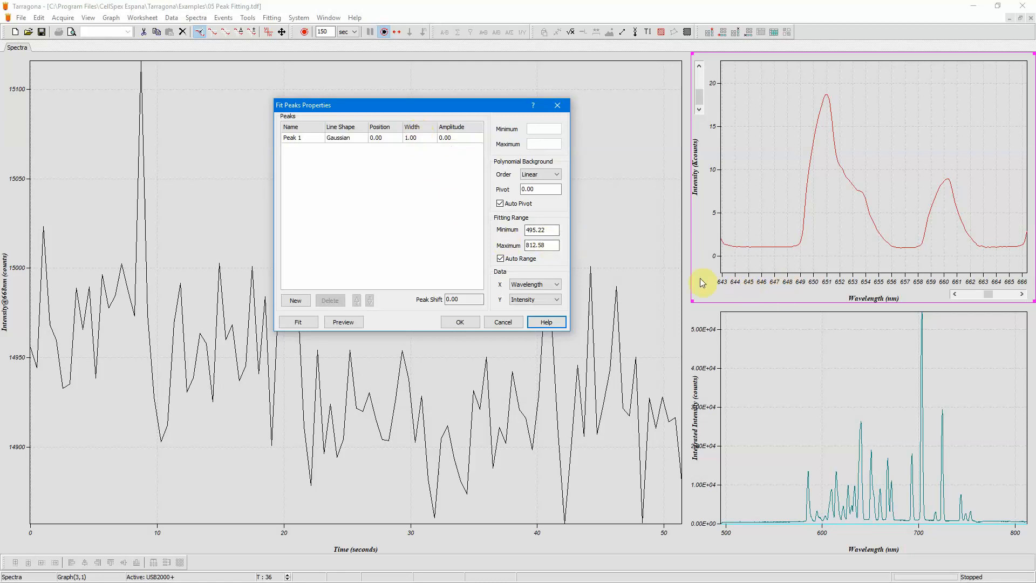
left_click_drag(556, 229, 477, 231)
type("644")
left_click_drag(553, 247, 478, 246)
type("665")
left_click(350, 323)
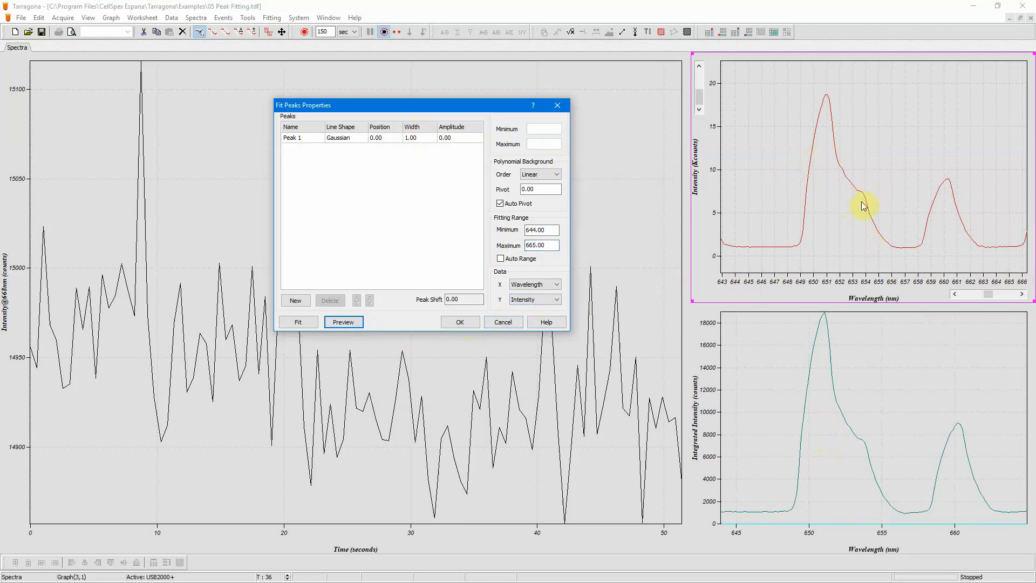
Add two more Gaussian peaks and set Peak 1's position to 651 and amplitude to 20000
left_click(300, 299)
left_click(297, 301)
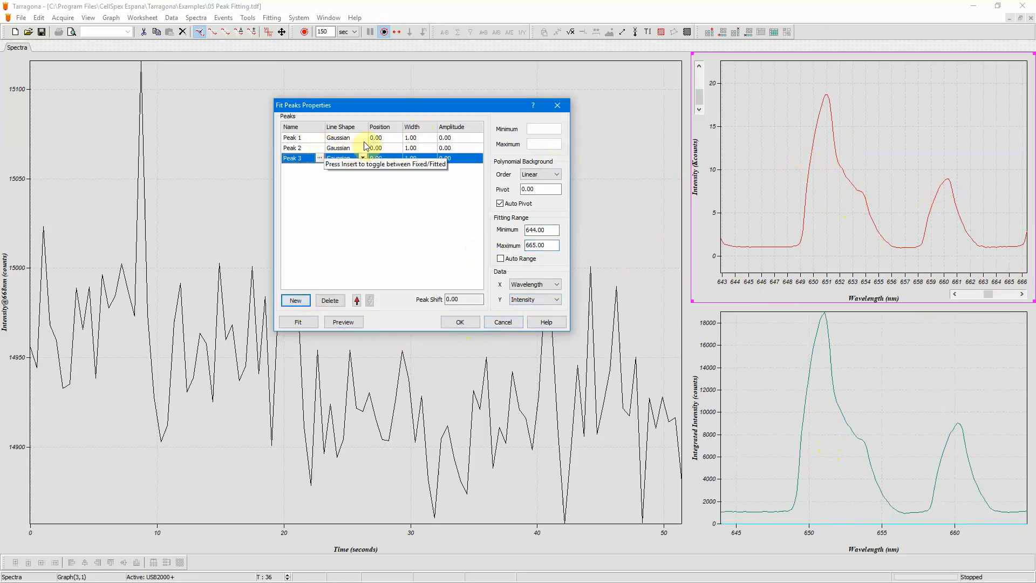
left_click(381, 138)
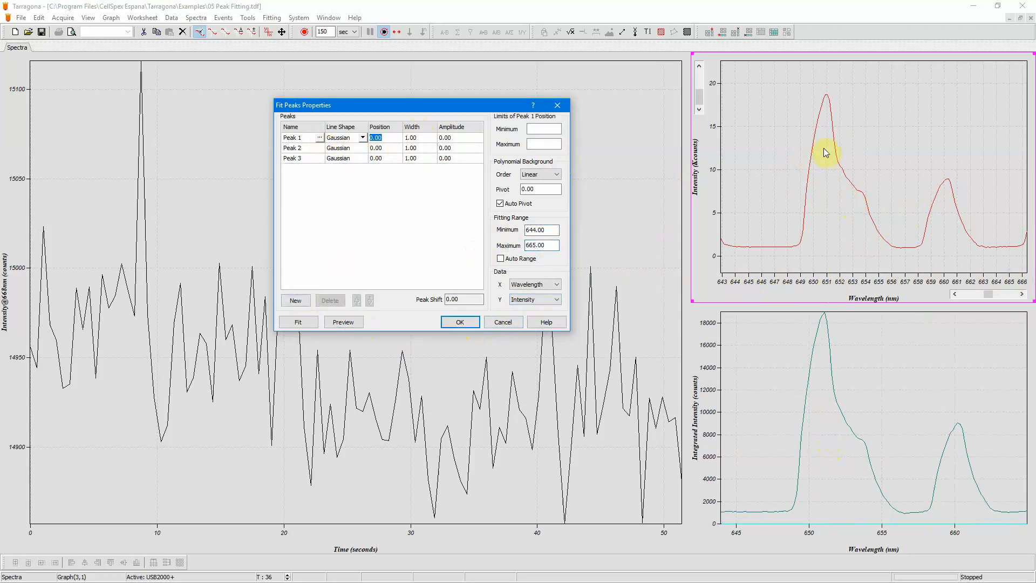
type("651")
left_click(448, 137)
type("2")
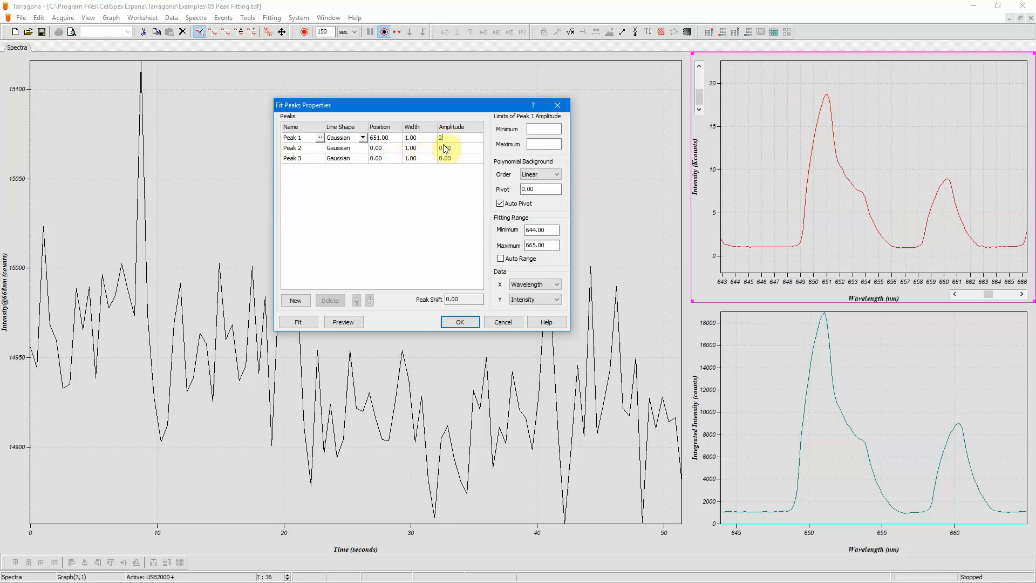
type("0000")
Set Peak 2's position to 653 and its amplitude to 7000
left_click(380, 149)
type("6")
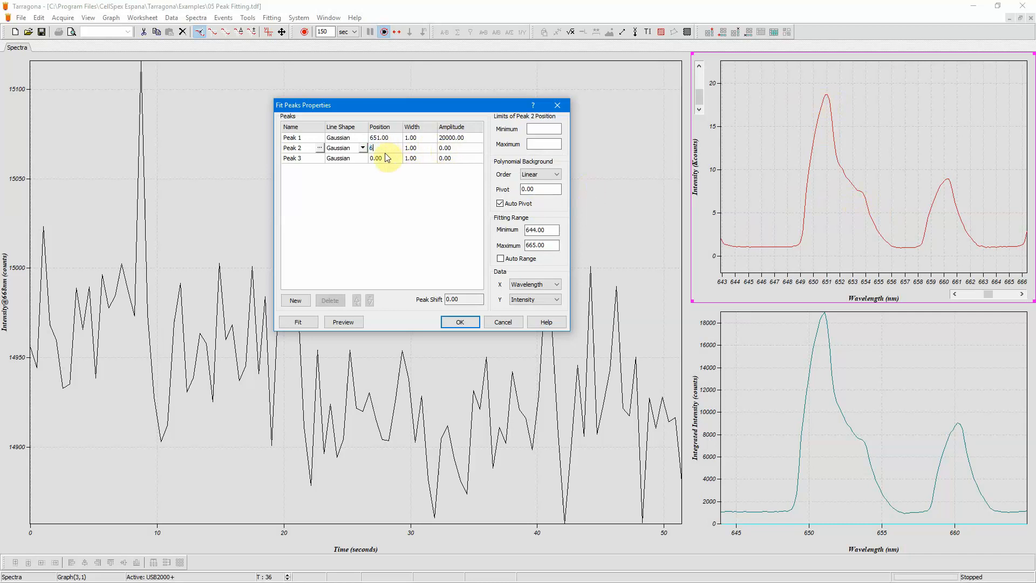
type("53")
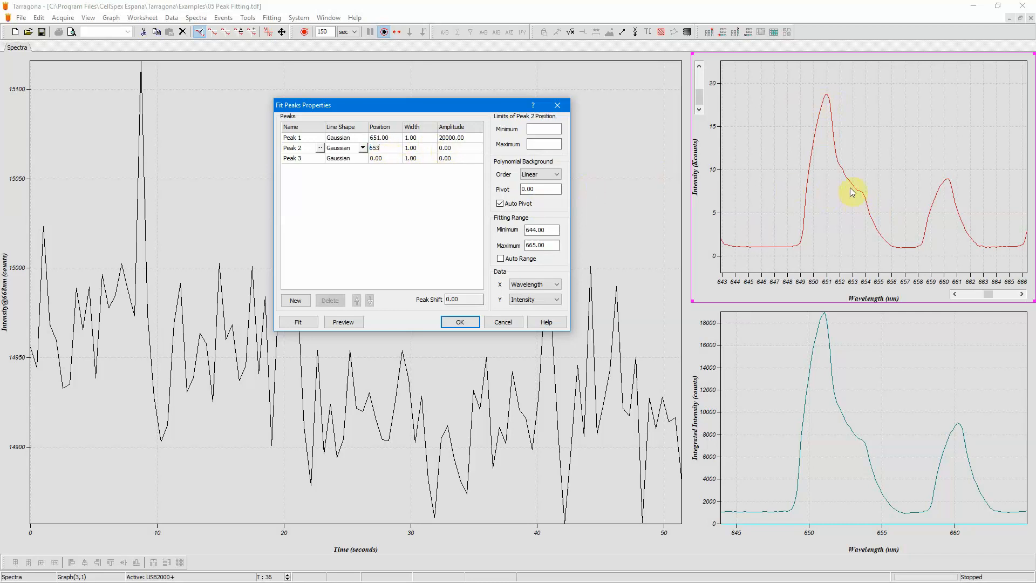
left_click(457, 147)
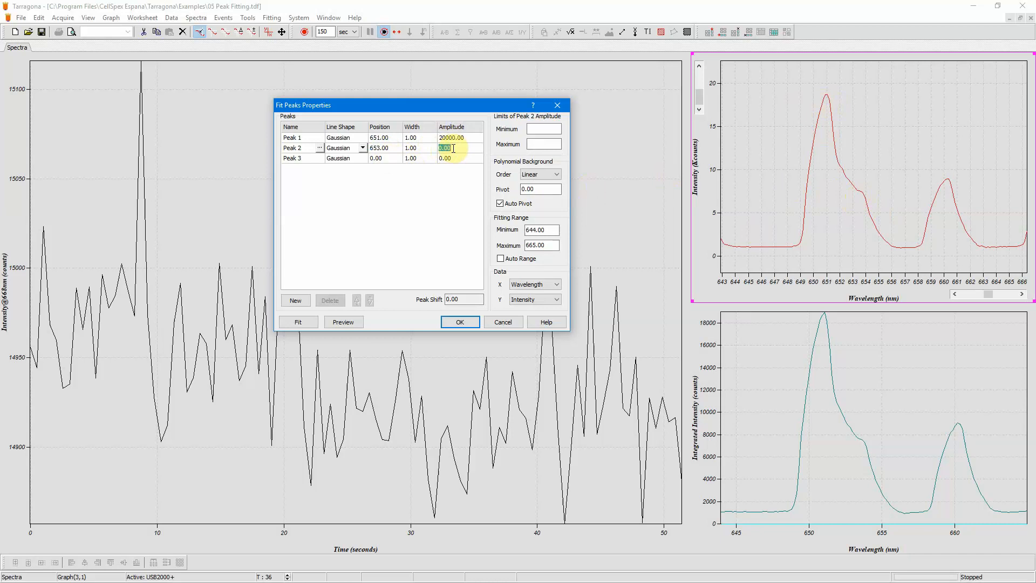
type("7000")
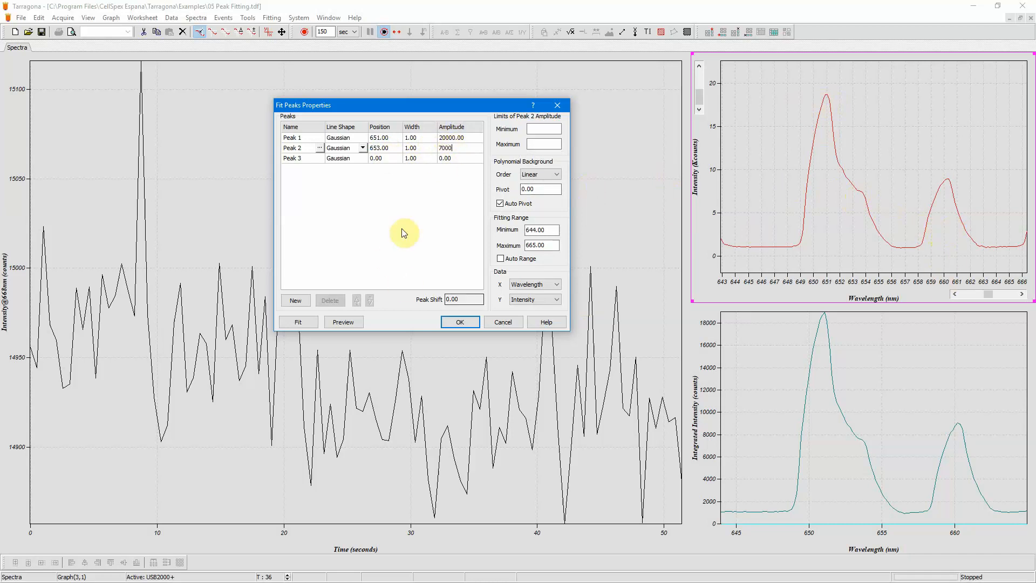
Set Peak 3's position to 660 and its amplitude to 7000
left_click(384, 158)
type("66")
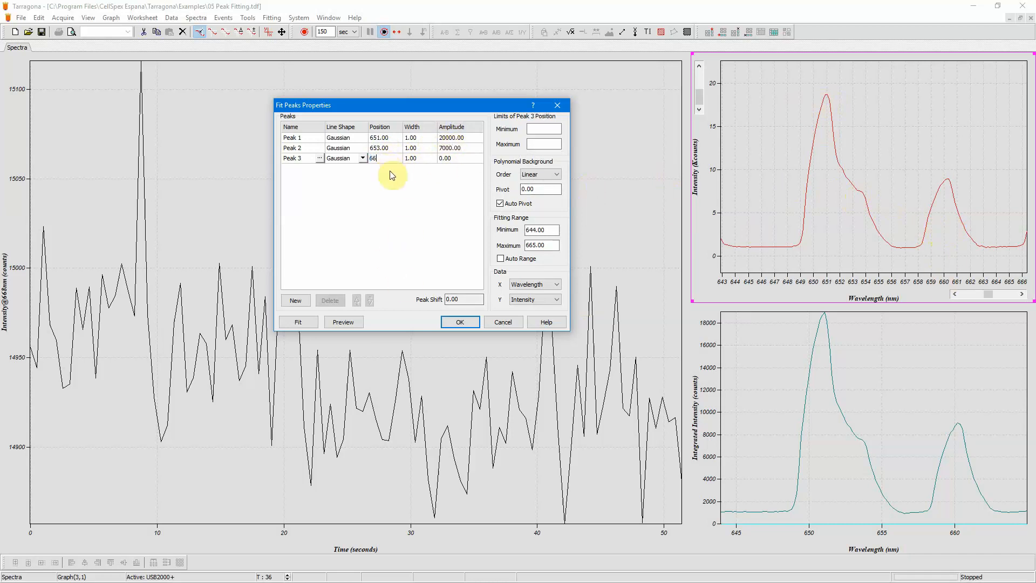
type("0")
left_click(449, 158)
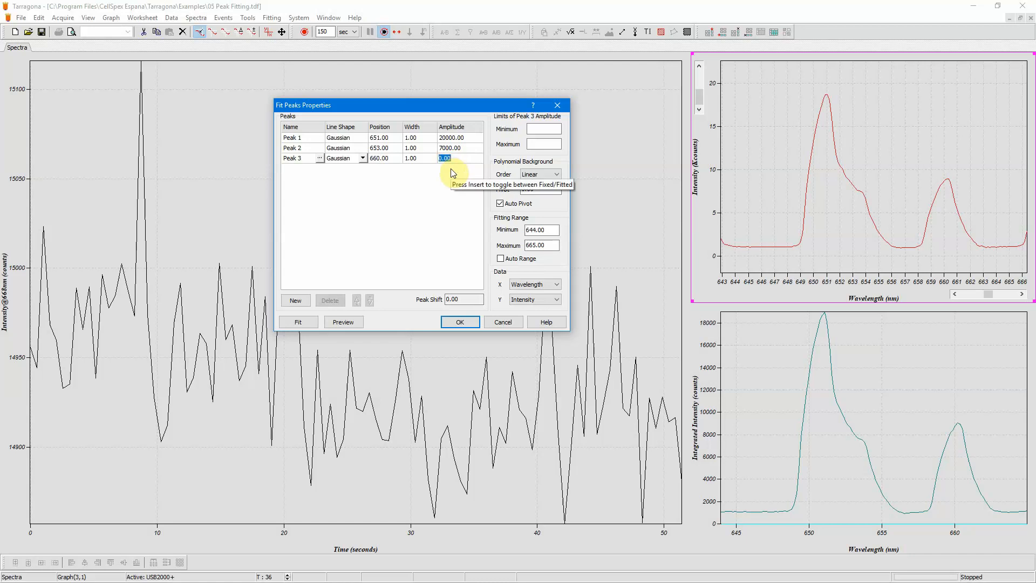
type("70")
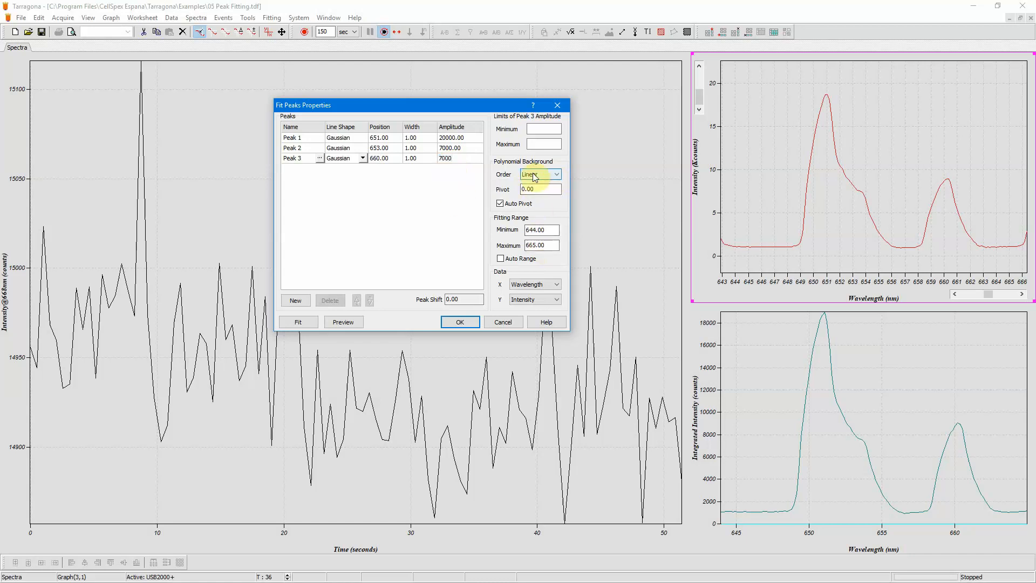
Preview the starting curve of the three peaks and run the fit
left_click(351, 324)
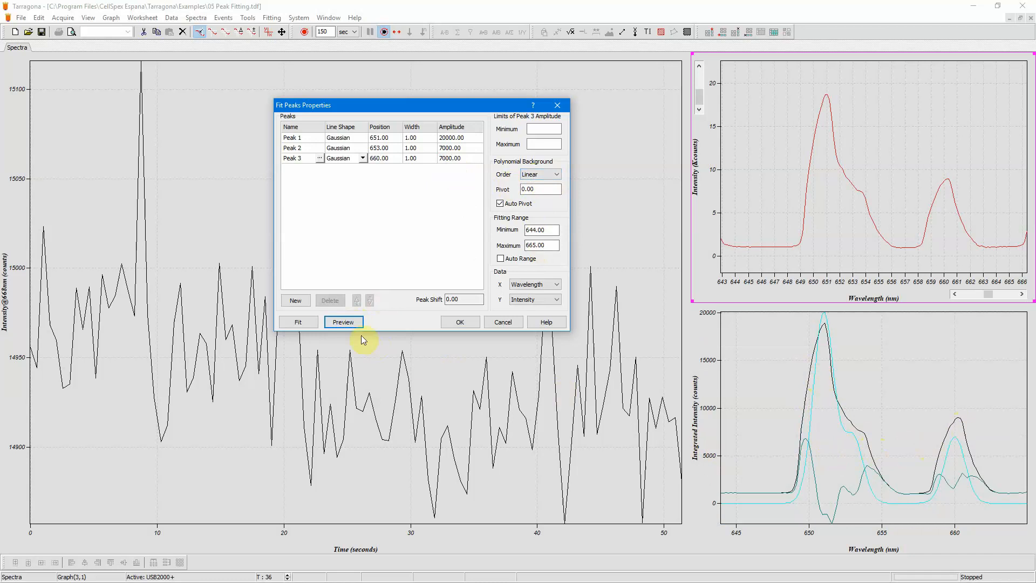
left_click(303, 324)
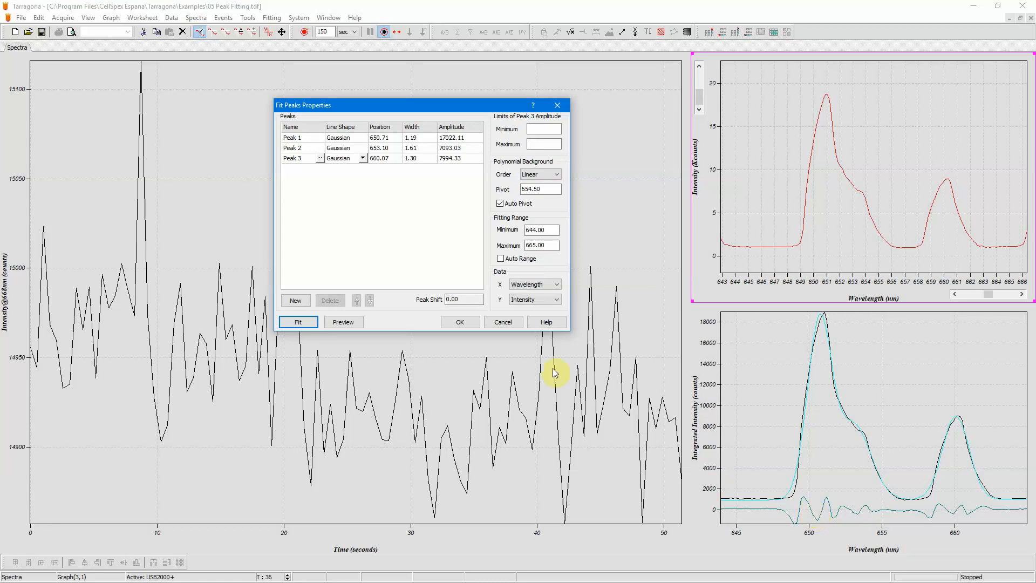
Change the colour of Peak 1 to Blue in its peak properties
left_click(318, 138)
left_click(319, 137)
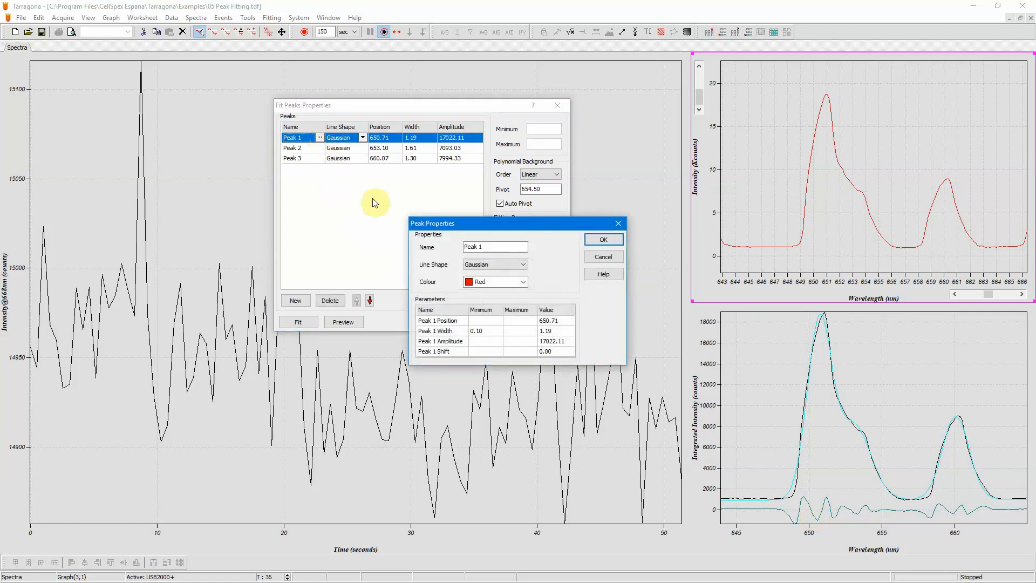
left_click(494, 282)
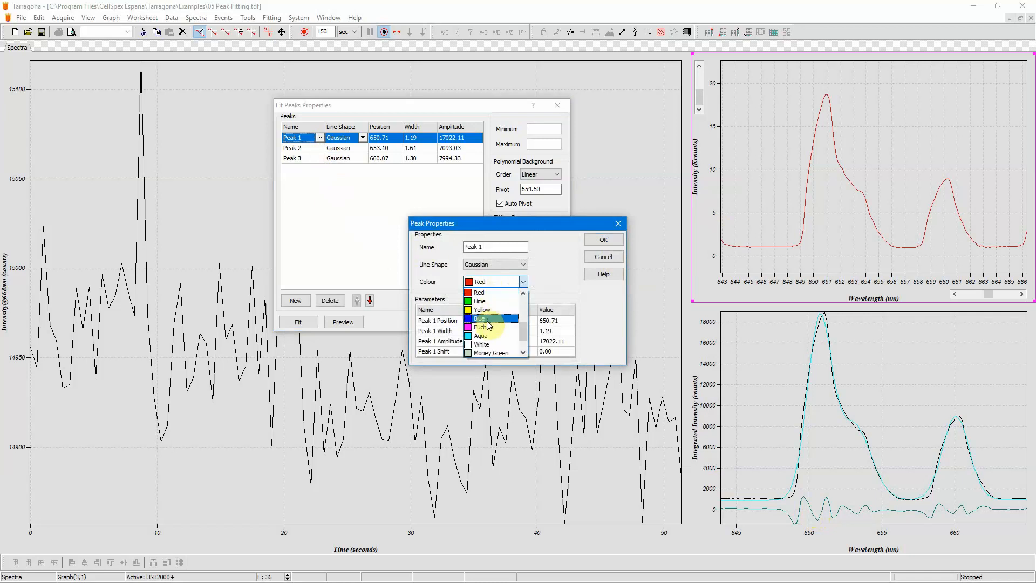
left_click(485, 321)
left_click(591, 242)
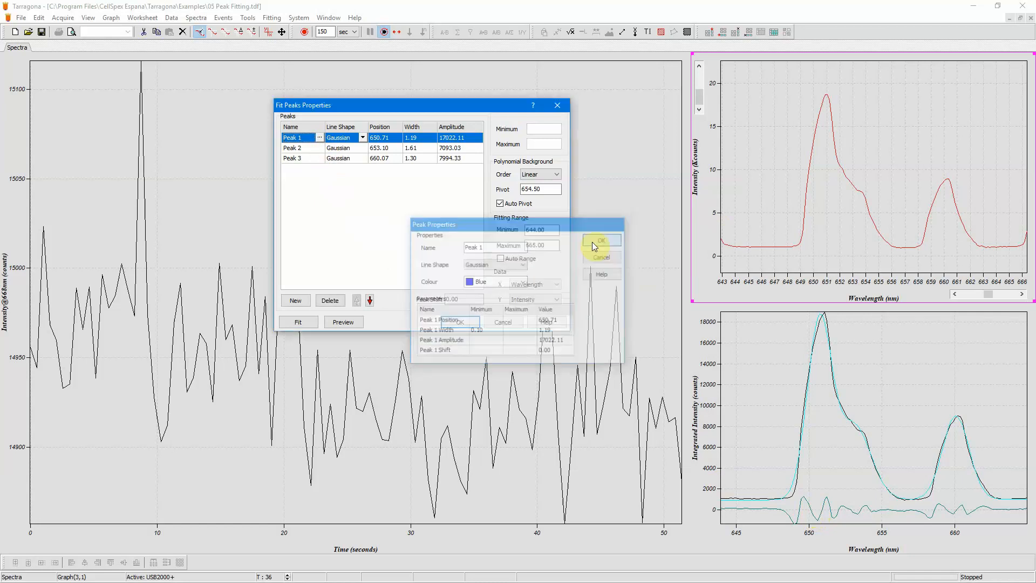
Change the colour of Peak 2 to Green in its peak properties and accept the peak fit settings
left_click(320, 148)
left_click(319, 147)
left_click(501, 283)
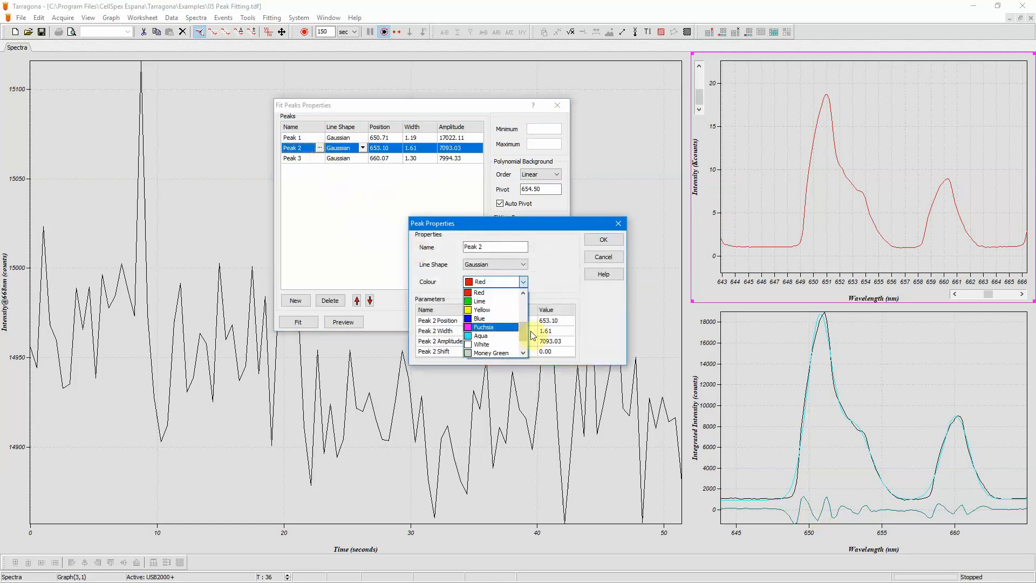
scroll(521, 318, "up", 2)
left_click(506, 317)
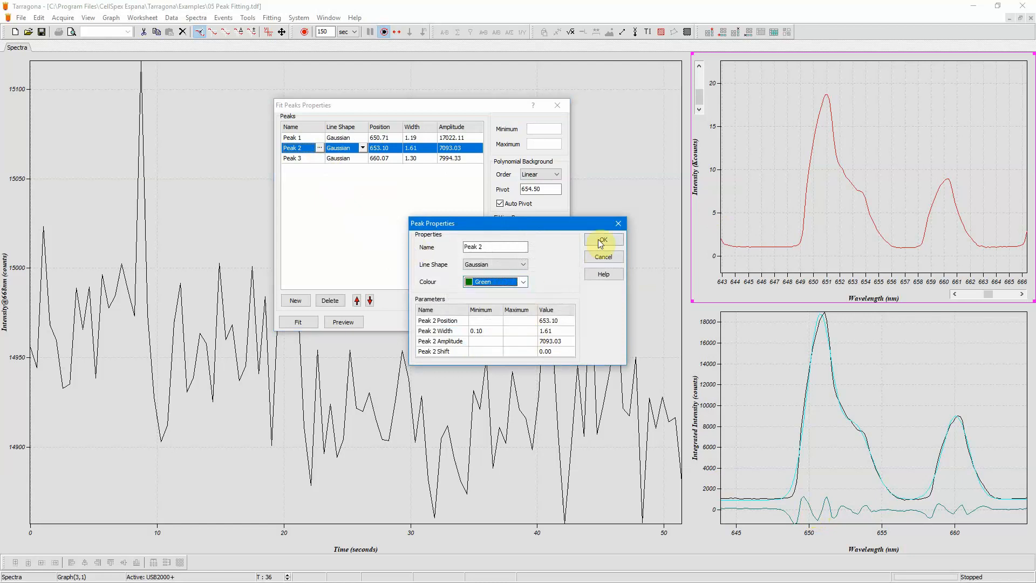
left_click(603, 239)
left_click(452, 322)
Show the individual curves of Peak 1, Peak 2 and Peak 3 in the fit graph
left_click(748, 394)
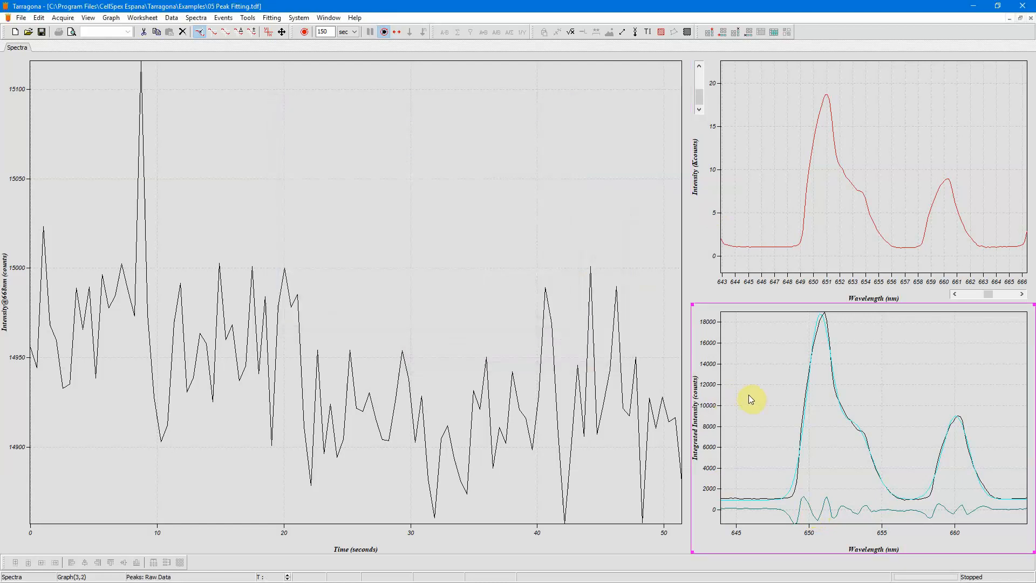
left_click(271, 18)
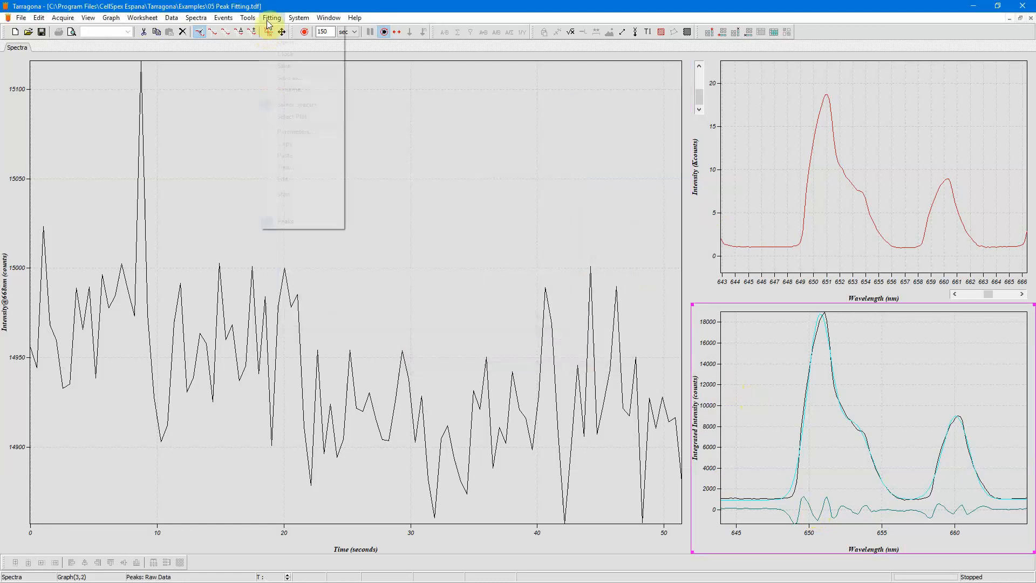
left_click(300, 167)
left_click(466, 316)
left_click(466, 323)
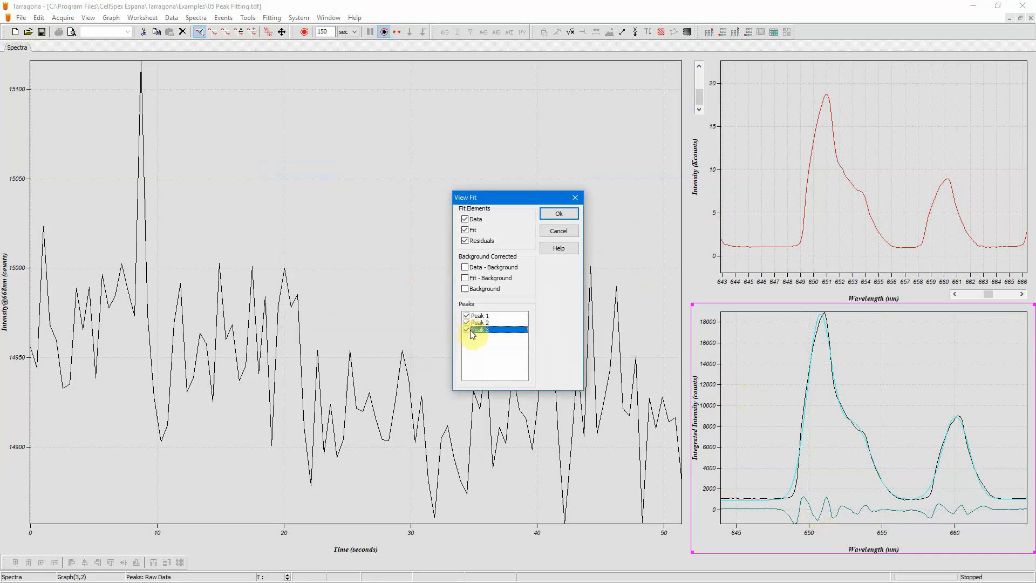
left_click(466, 329)
left_click(559, 214)
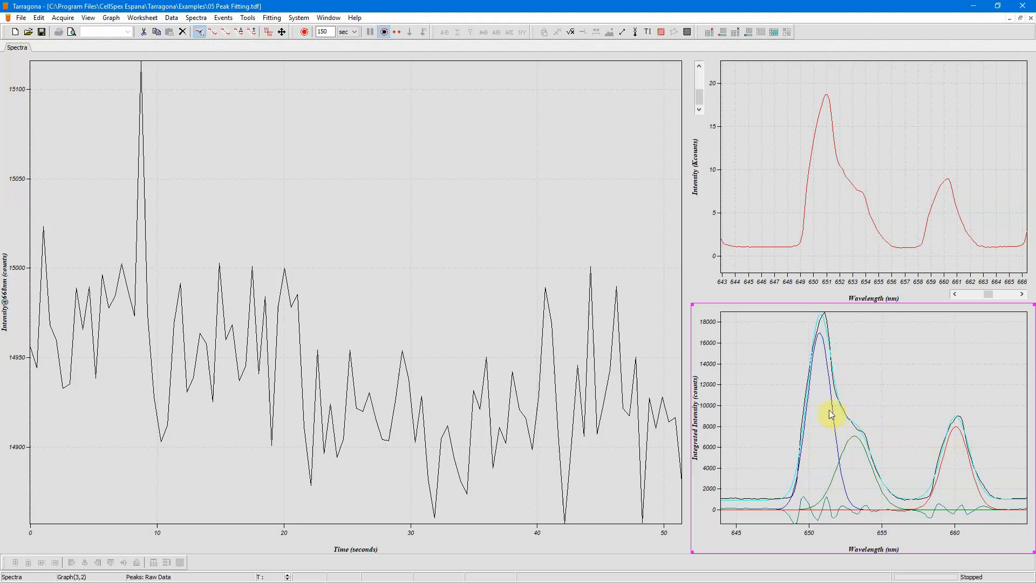
Enable output of the Peak 1, Peak 2 and Peak 3 positions in the fit parameters, accepting each data style
left_click(820, 340)
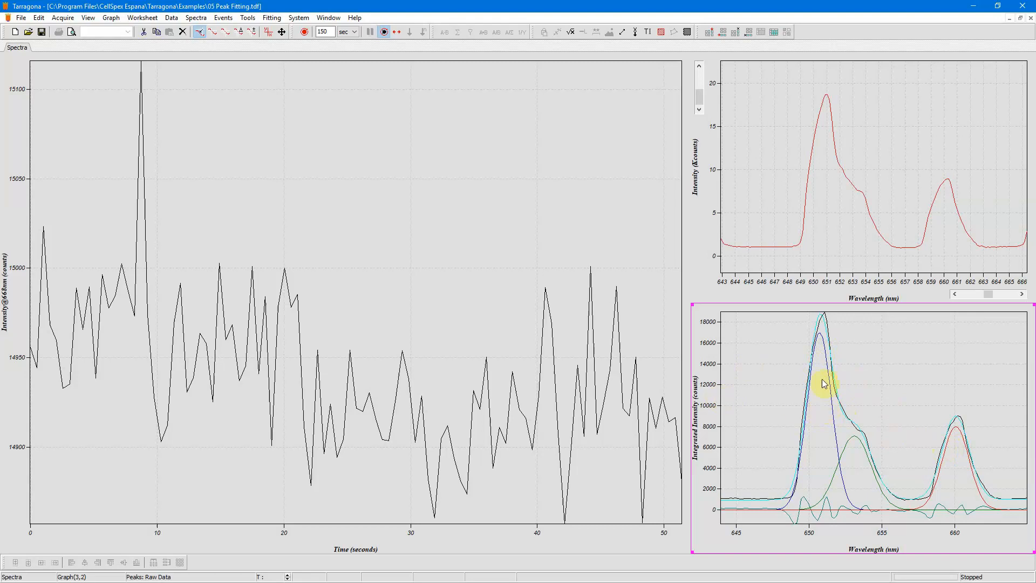
left_click(272, 18)
left_click(305, 131)
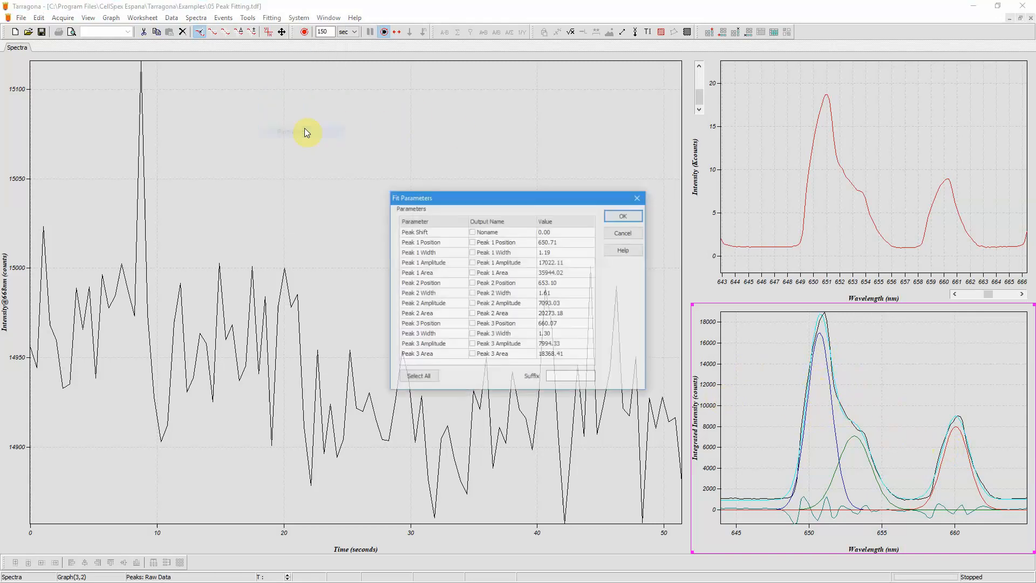
left_click(472, 242)
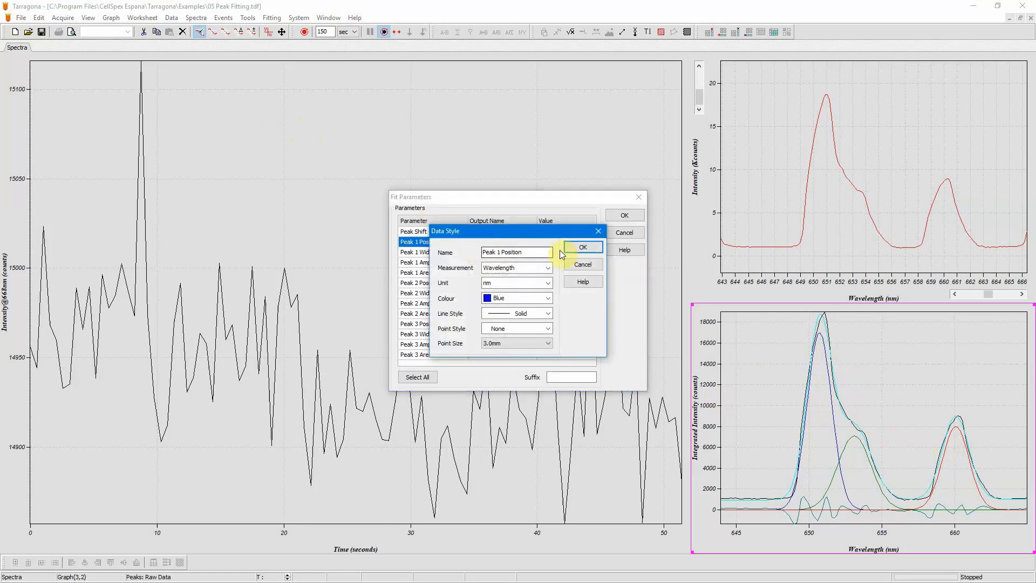
left_click(582, 248)
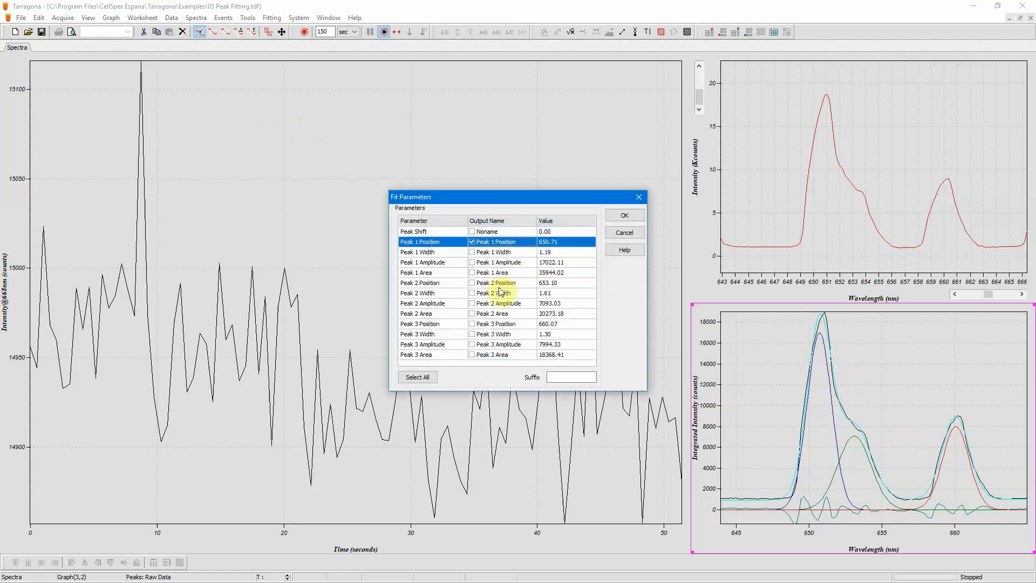
left_click(473, 283)
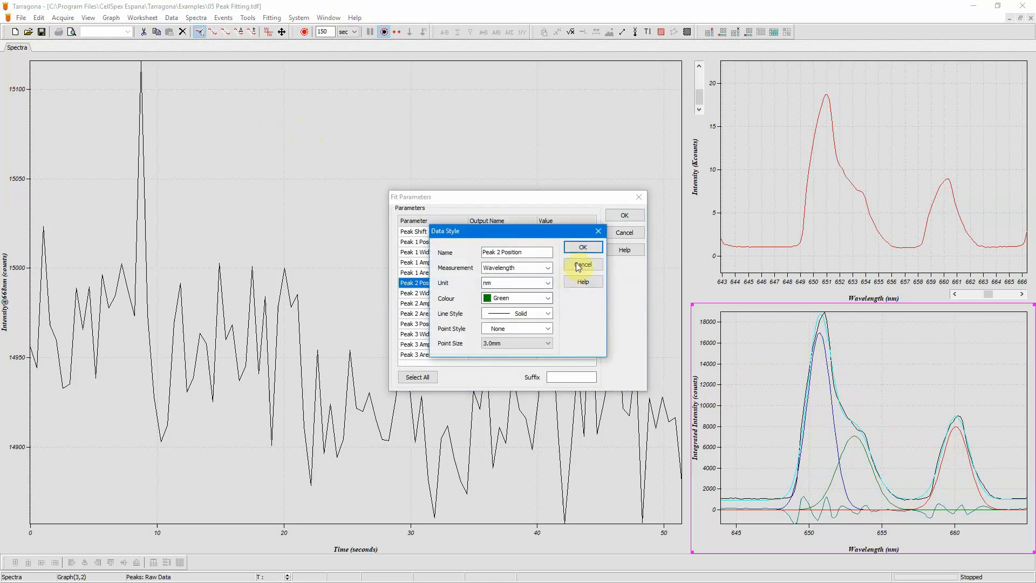
left_click(577, 251)
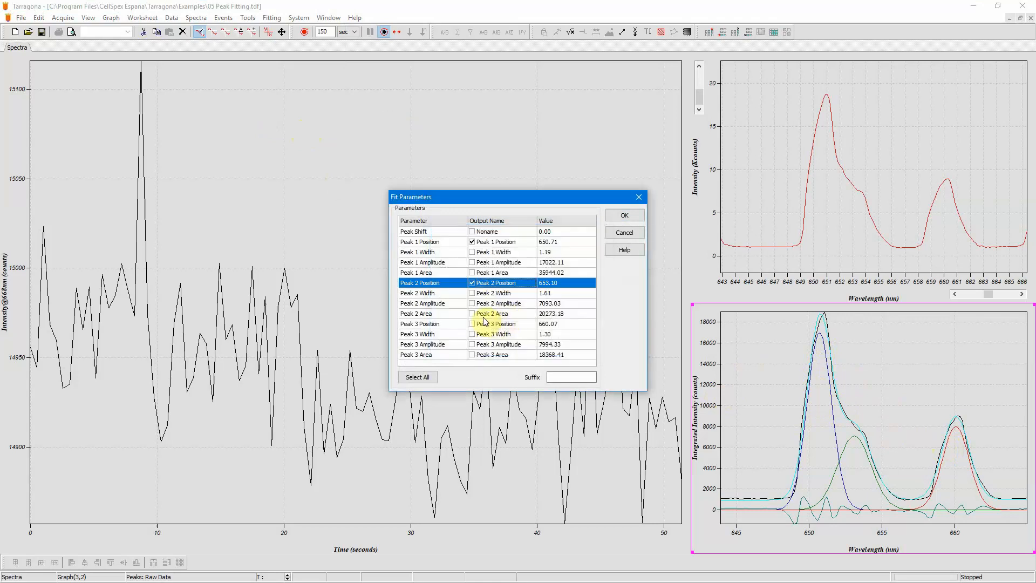
left_click(472, 324)
left_click(578, 248)
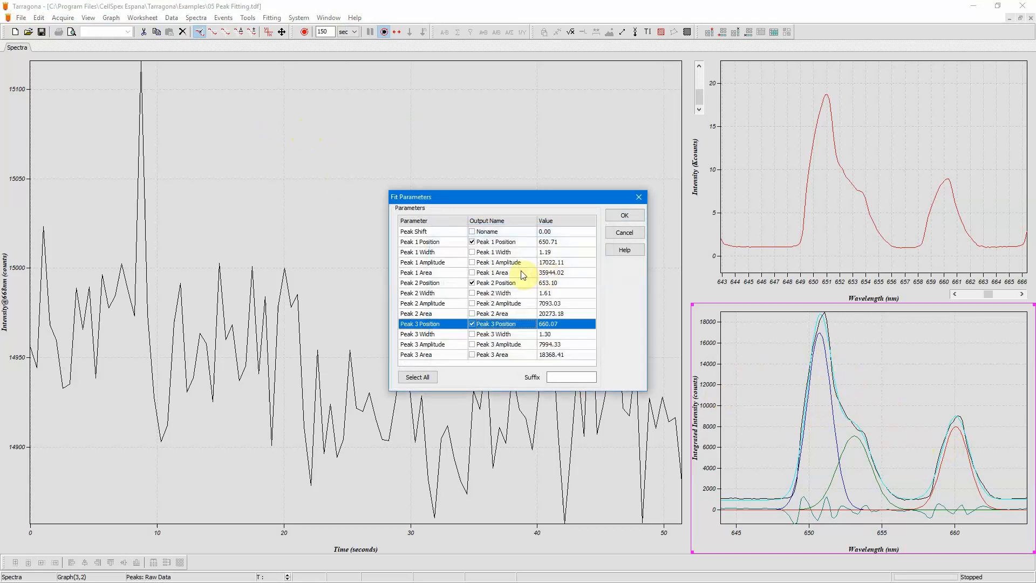
Enable output of the Peak 1, Peak 2 and Peak 3 widths with their offered data styles
left_click(472, 253)
left_click(578, 247)
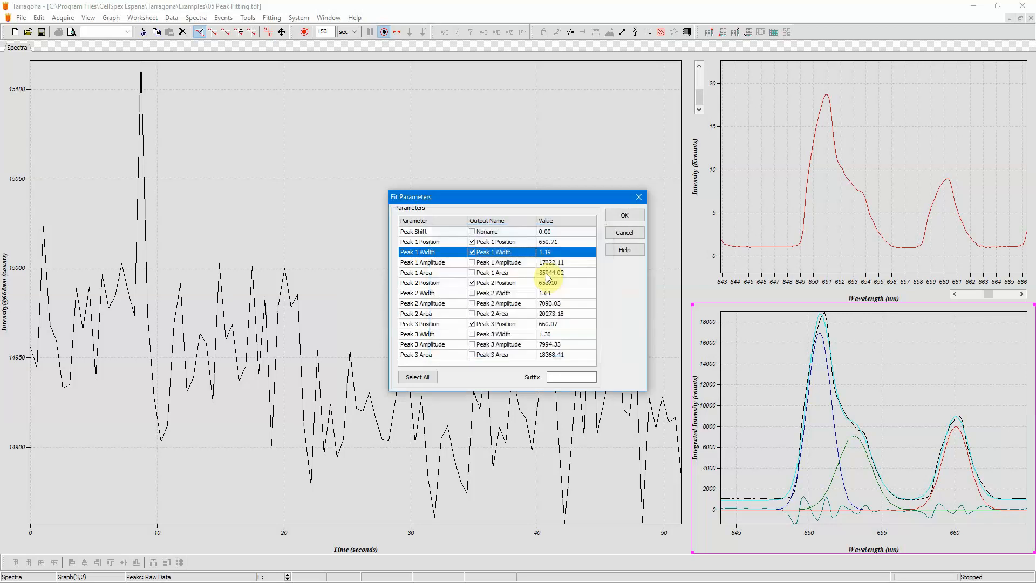
left_click(473, 294)
left_click(579, 248)
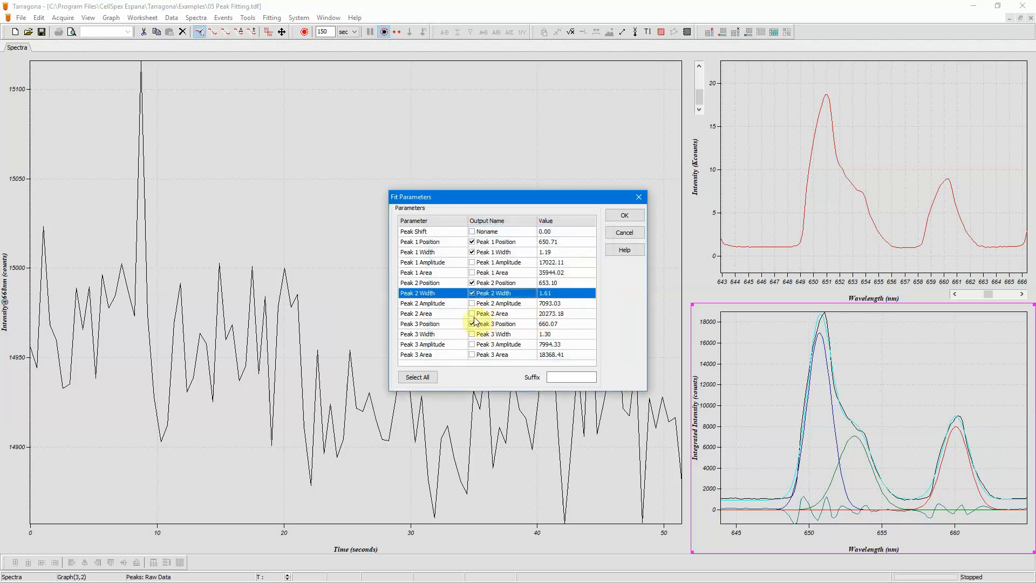
left_click(472, 335)
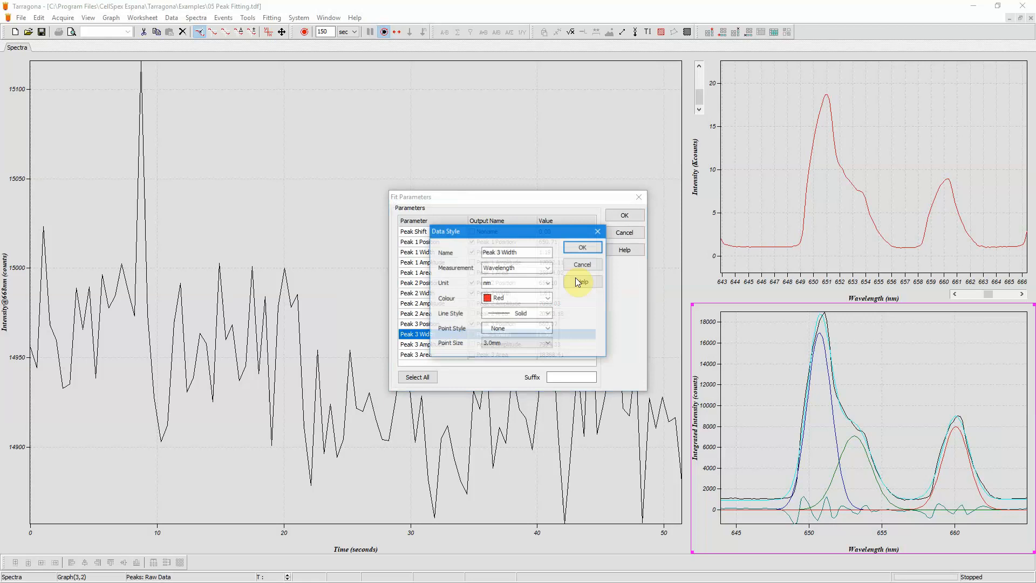
left_click(578, 248)
Enable output of the Peak 1, Peak 2 and Peak 3 amplitudes and accept the fit parameters
left_click(472, 262)
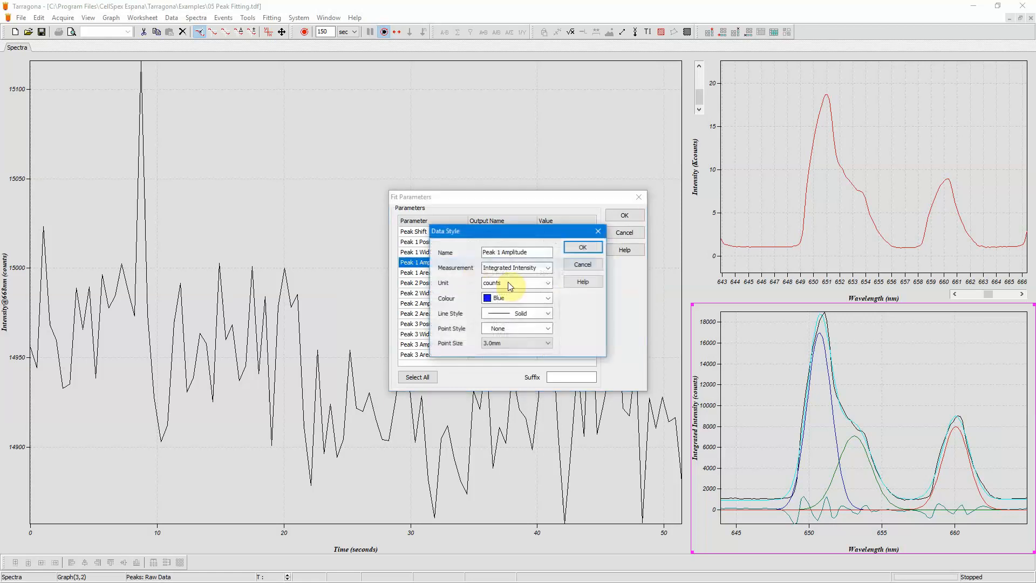
left_click(578, 250)
left_click(472, 303)
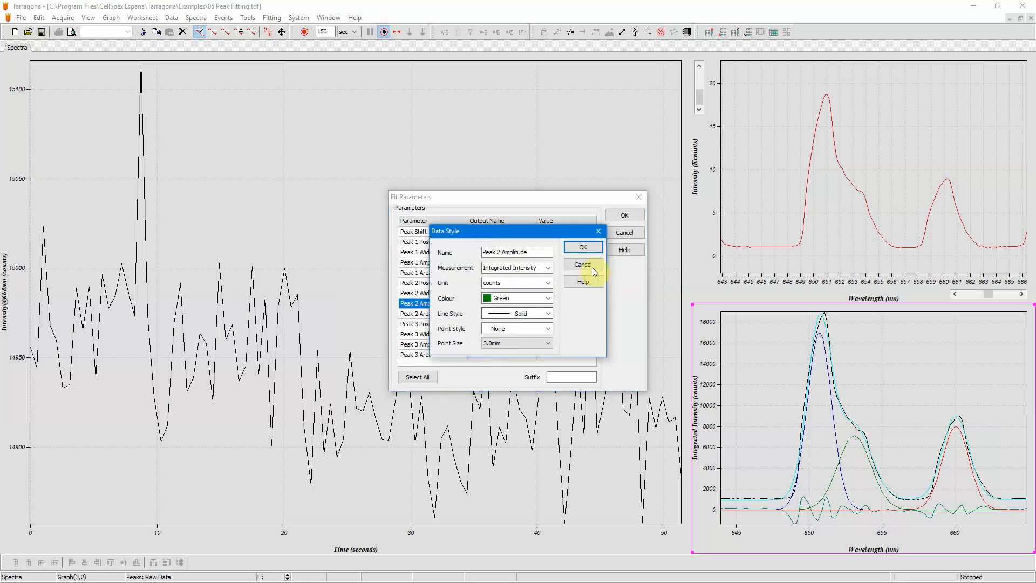
left_click(578, 250)
left_click(472, 344)
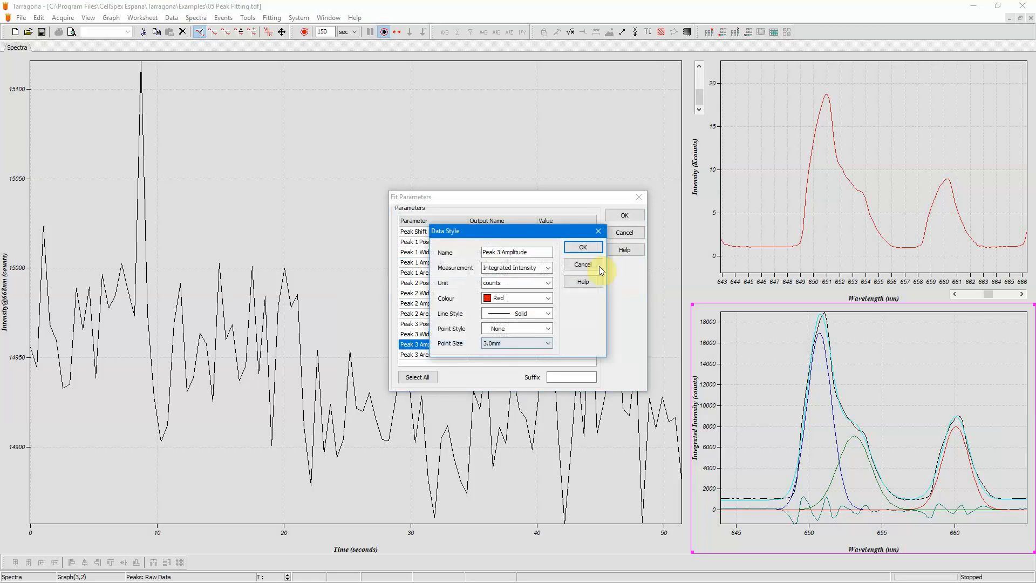
left_click(593, 248)
left_click(624, 216)
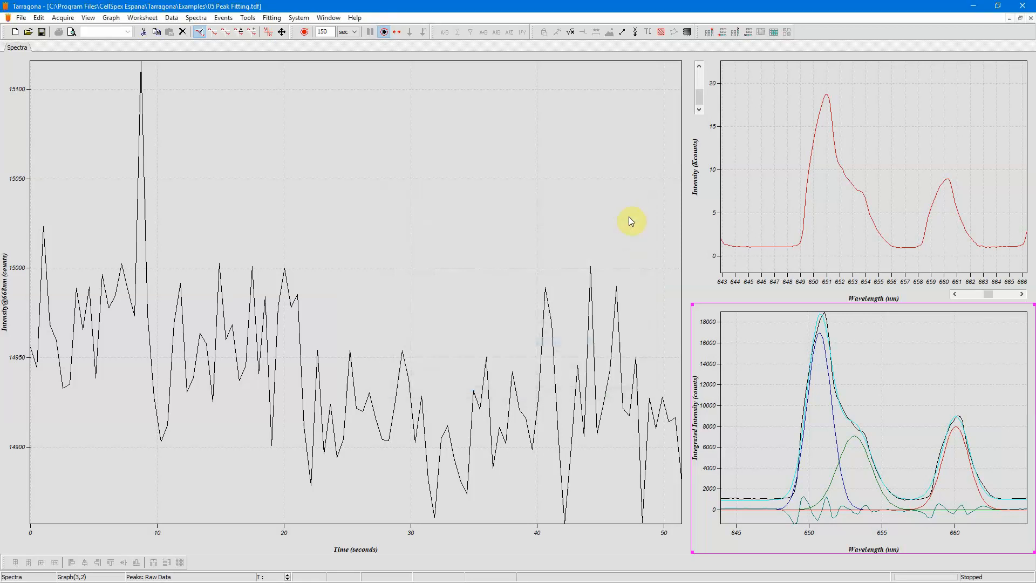
Delete the intensity trace from the large time graph and split its pane into 1 column and 3 rows
left_click(477, 262)
left_click(181, 33)
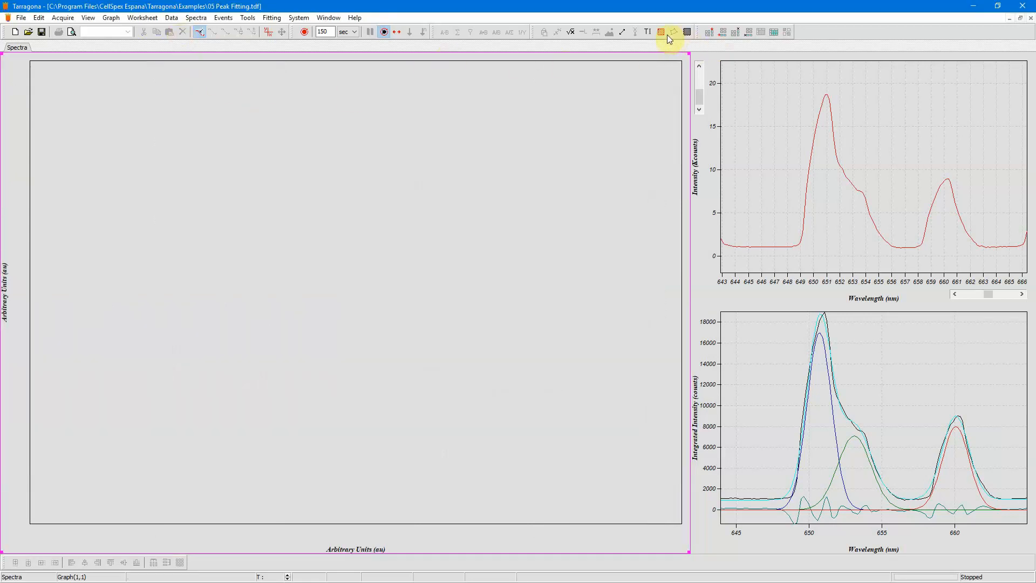
left_click(775, 32)
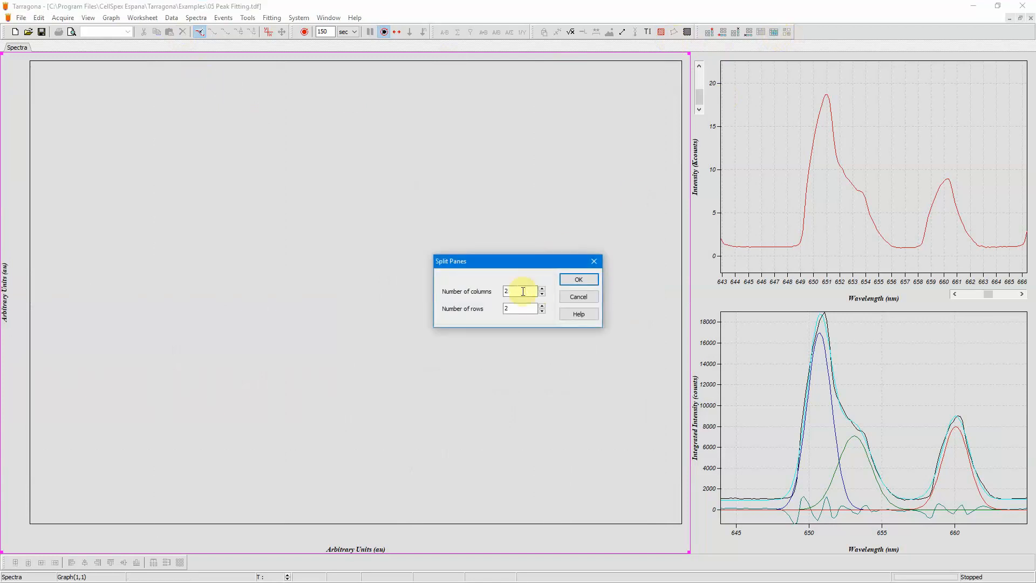
left_click(542, 306)
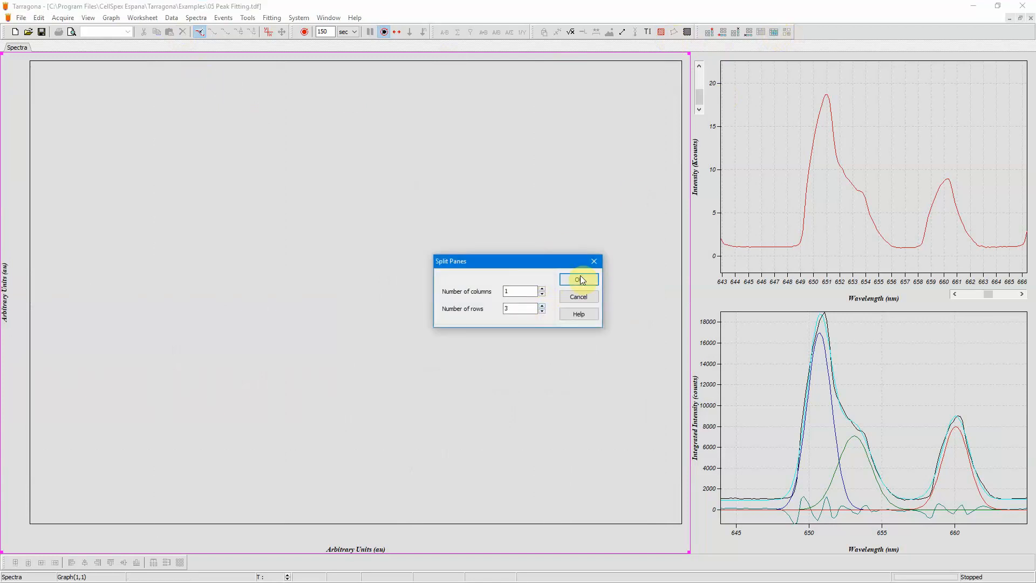
left_click(578, 279)
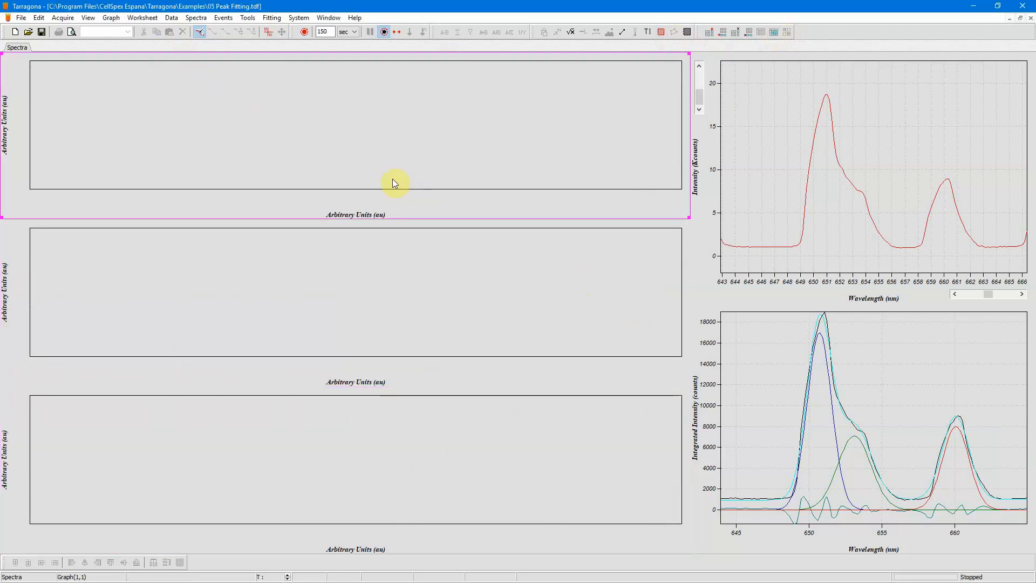
Give the three stacked empty graphs the same X axis
left_click(378, 242)
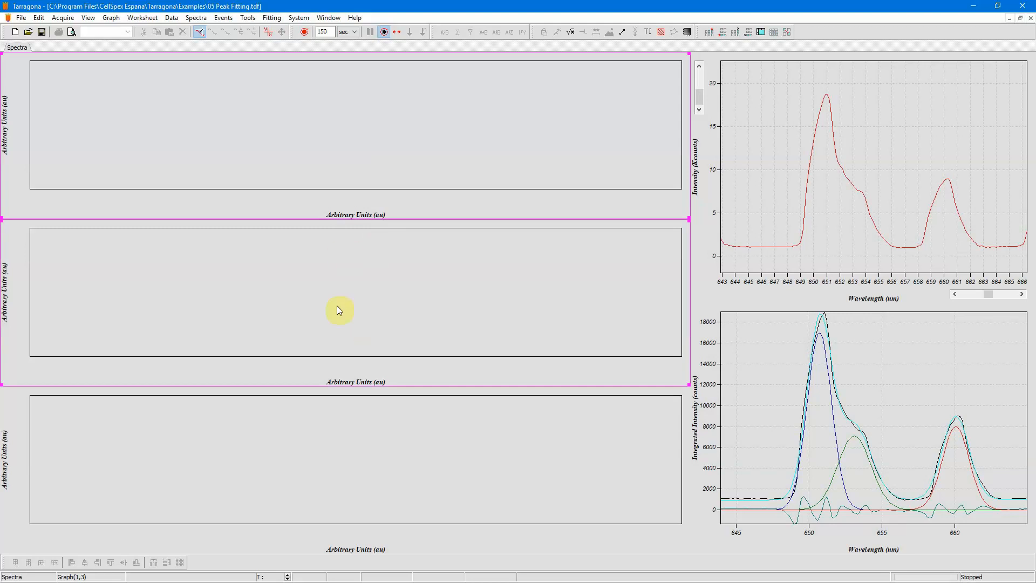
left_click(319, 433)
left_click(110, 17)
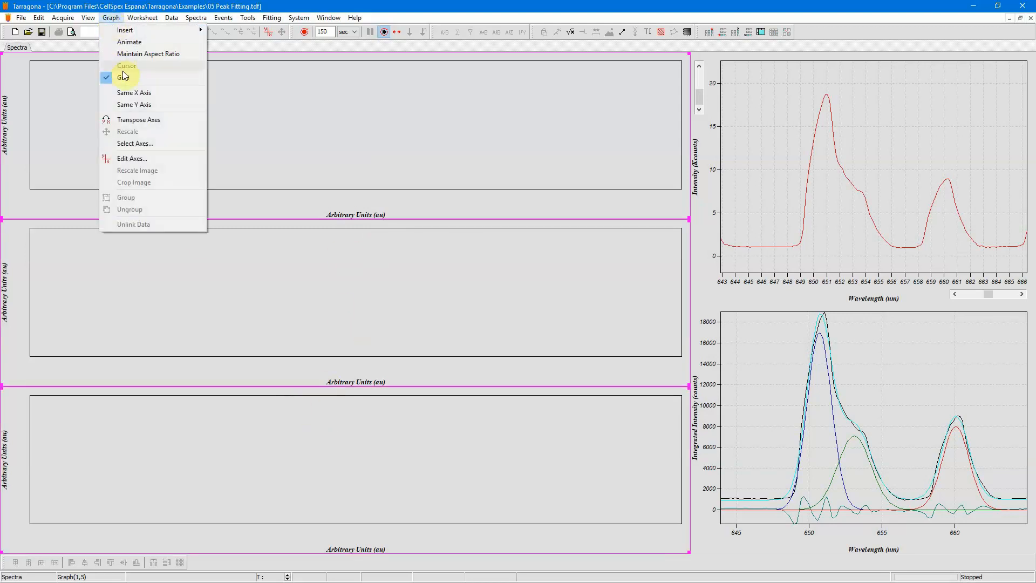
left_click(124, 89)
left_click(129, 103)
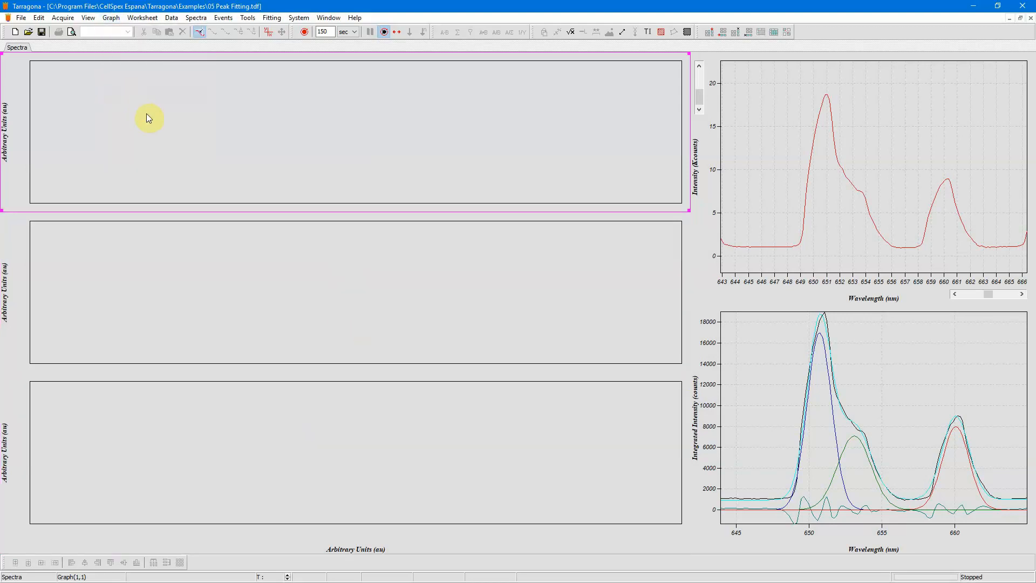
Plot Peak 1, Peak 2 and Peak 3 Position against Time in the uppermost of the three stacked graphs
left_click(171, 17)
left_click(189, 42)
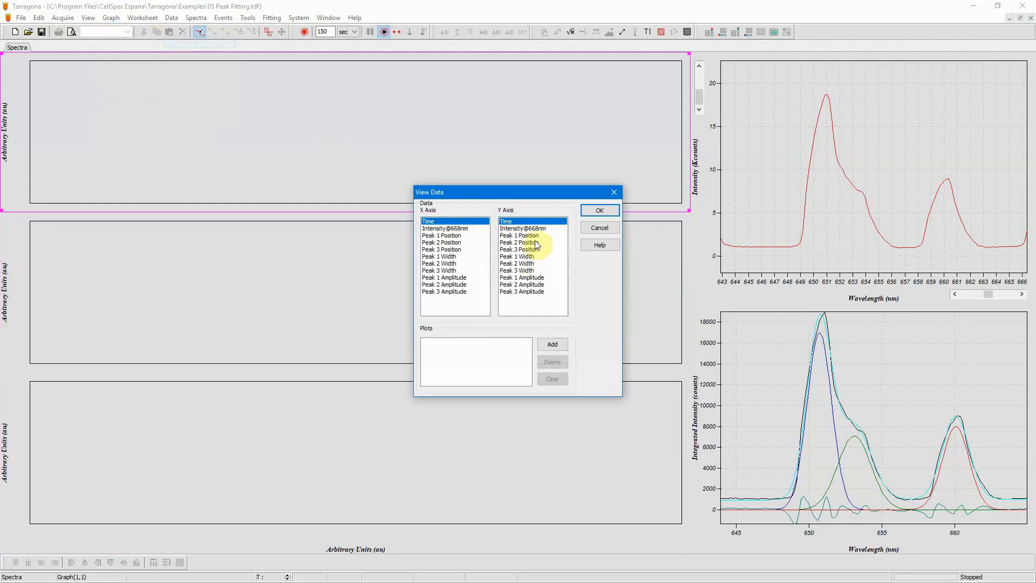
double_click(534, 236)
left_click(535, 243)
double_click(536, 243)
double_click(534, 249)
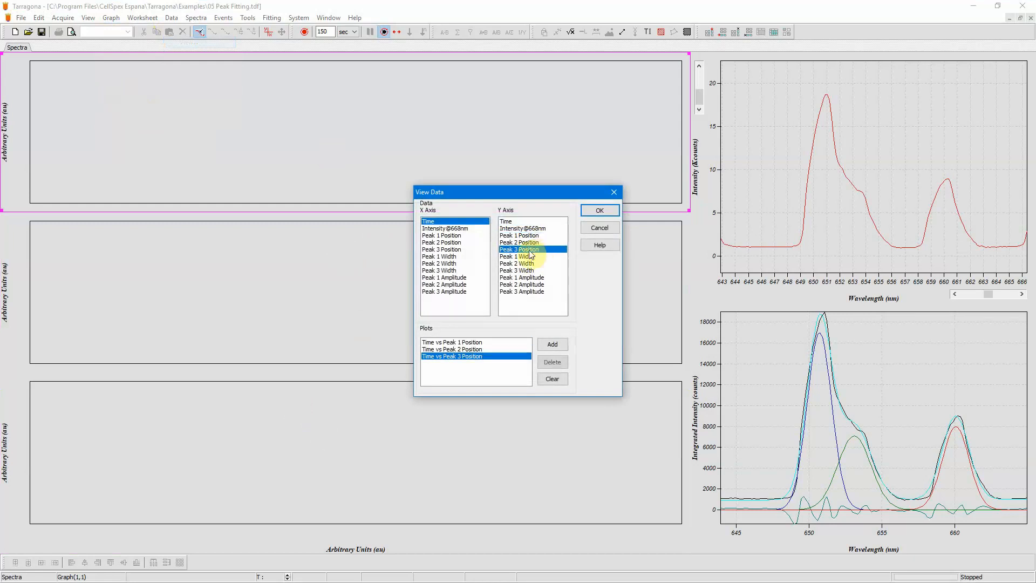
left_click(598, 211)
Plot Peak 1, Peak 2 and Peak 3 Width against Time in the middle stacked graph
left_click(477, 277)
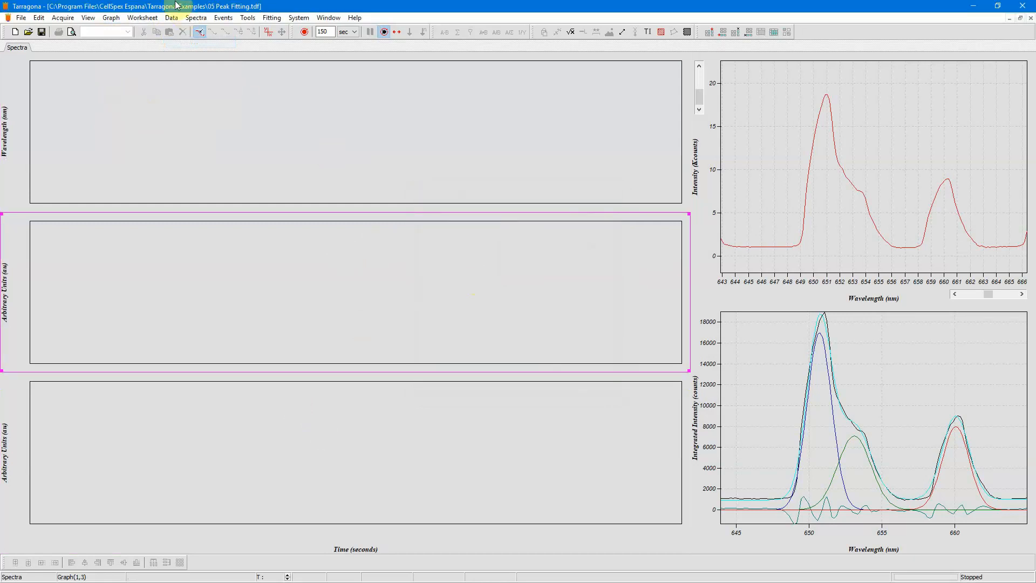
left_click(171, 17)
left_click(183, 42)
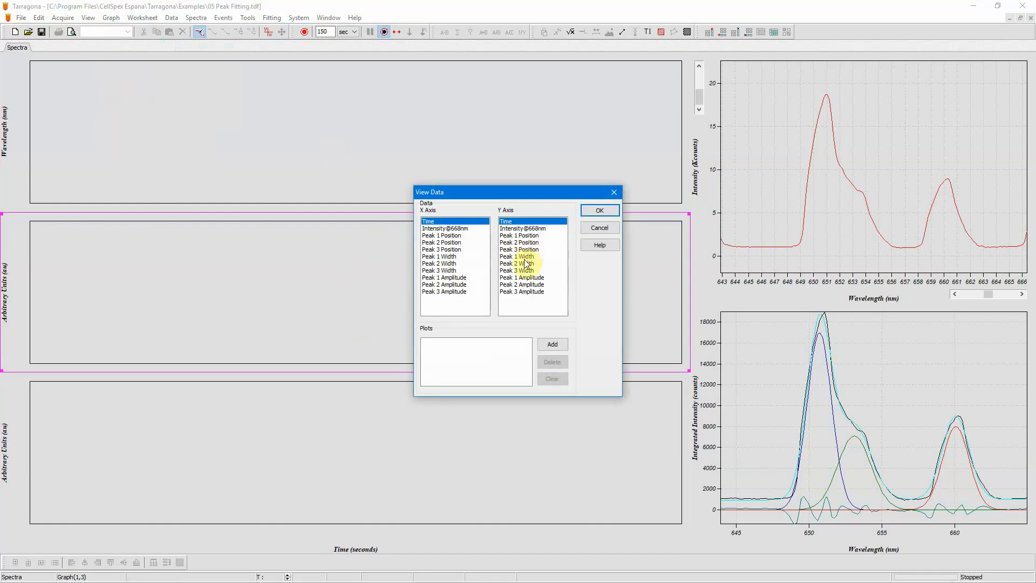
double_click(526, 256)
double_click(526, 263)
double_click(525, 271)
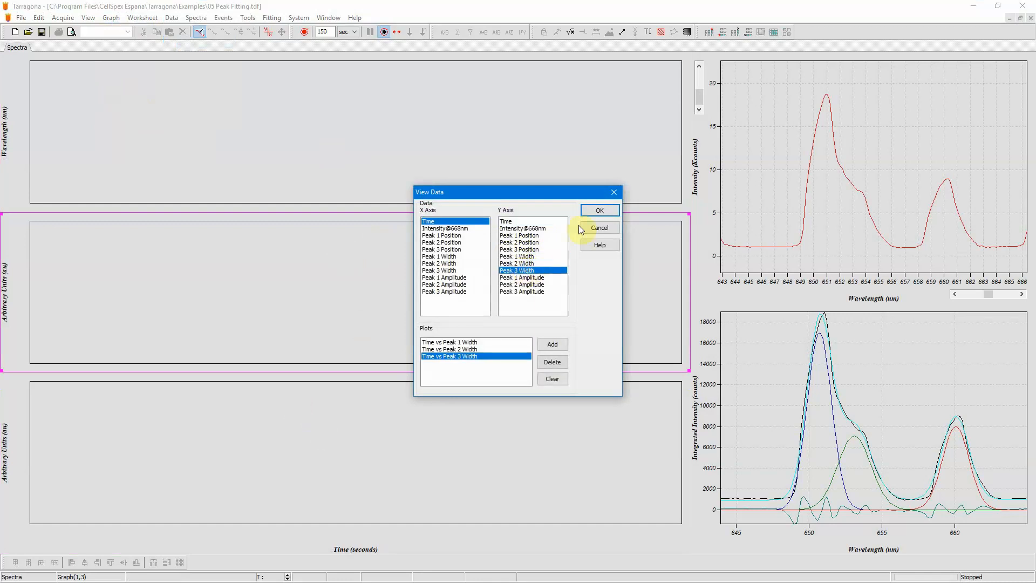
left_click(588, 215)
Plot Peak 1, Peak 2 and Peak 3 Amplitude against Time in the lowest stacked graph
left_click(463, 399)
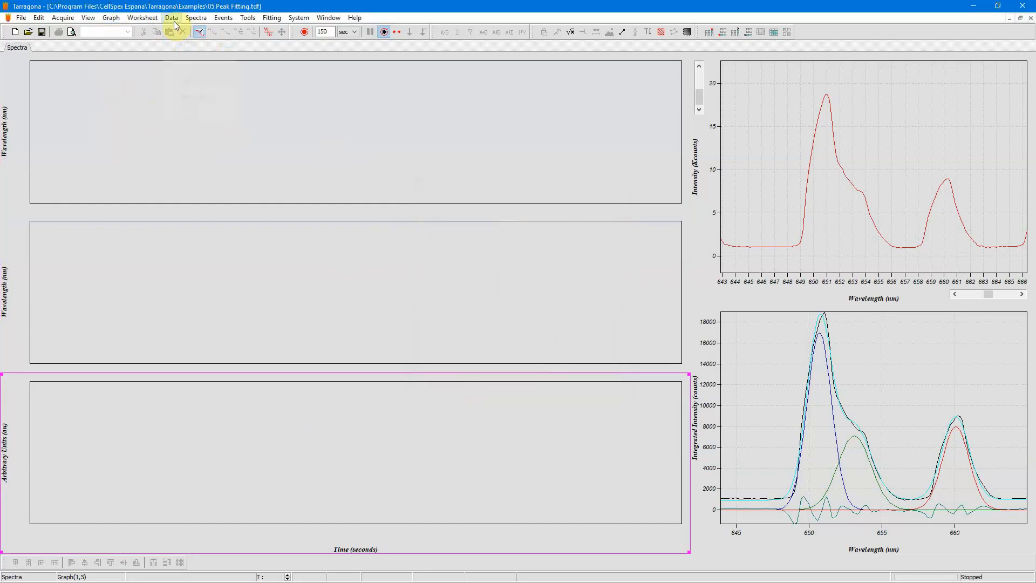
left_click(172, 17)
left_click(182, 43)
double_click(526, 284)
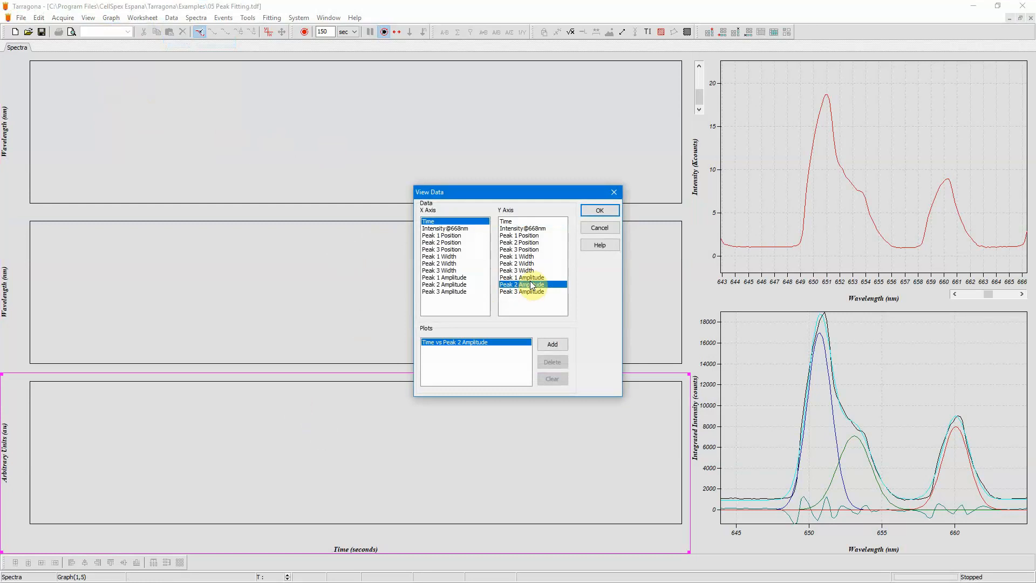
left_click(549, 377)
double_click(526, 277)
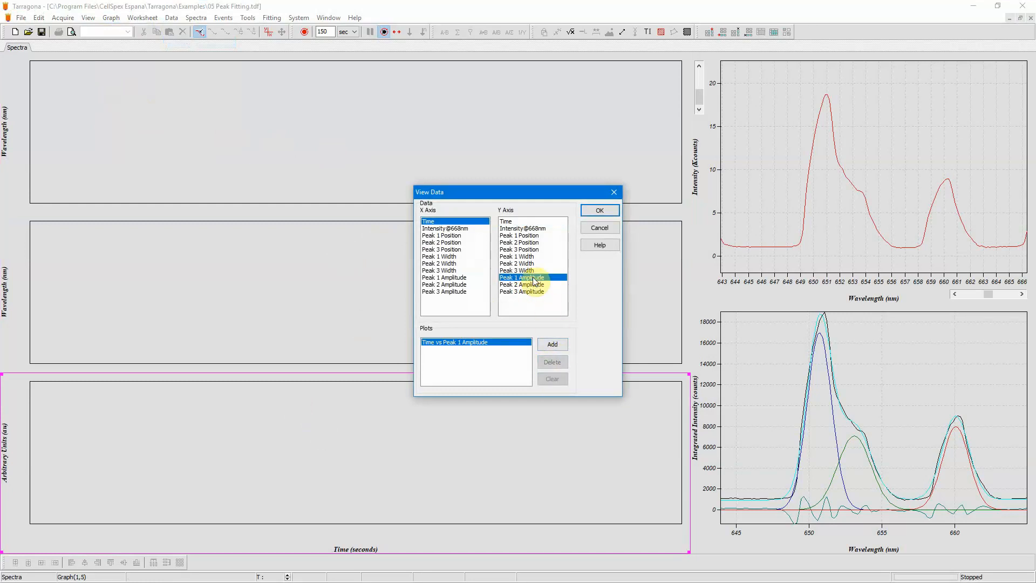
double_click(526, 285)
left_click(531, 292)
double_click(532, 293)
left_click(600, 210)
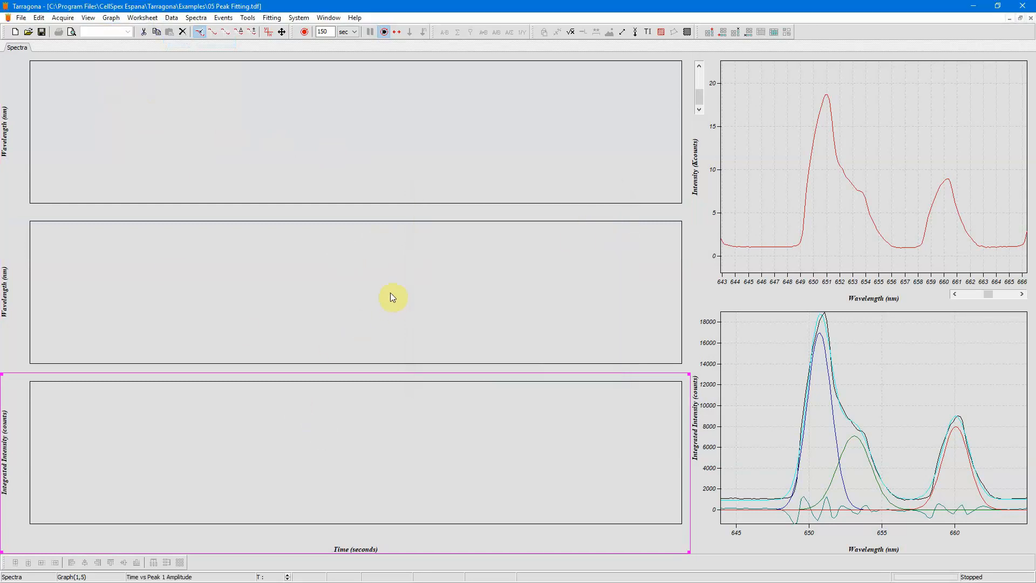
Run the peak fitting to fill the stacked graphs and move a data cursor in the position graph to about 20.58 s
left_click(273, 20)
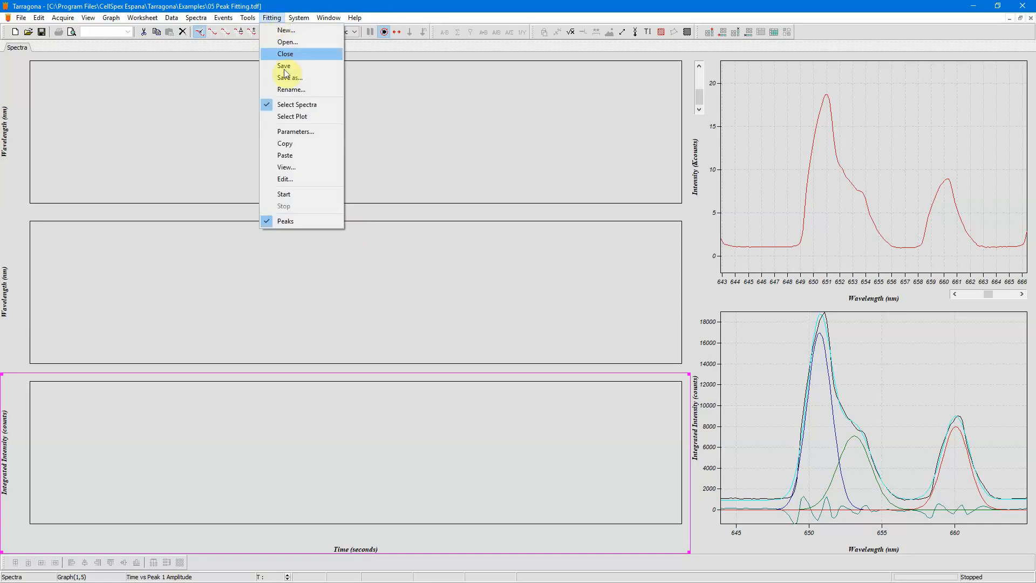
left_click(306, 197)
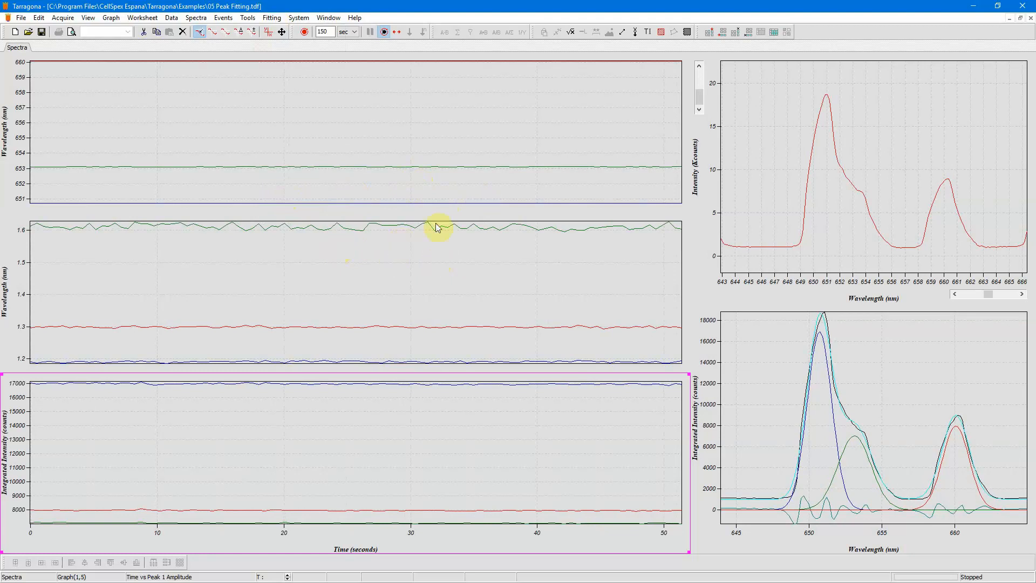
left_click(418, 121)
left_click(261, 27)
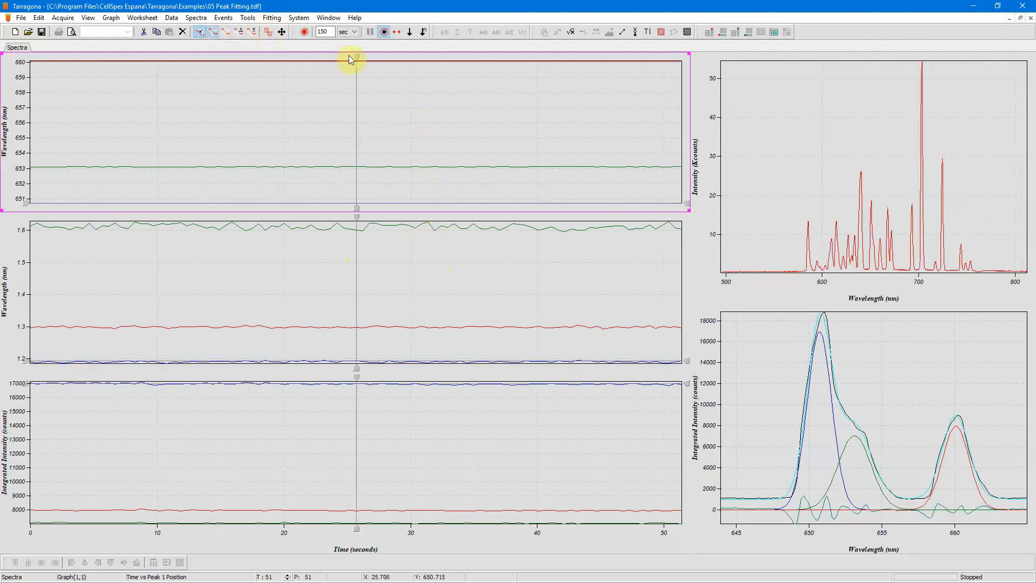
left_click_drag(351, 58, 290, 118)
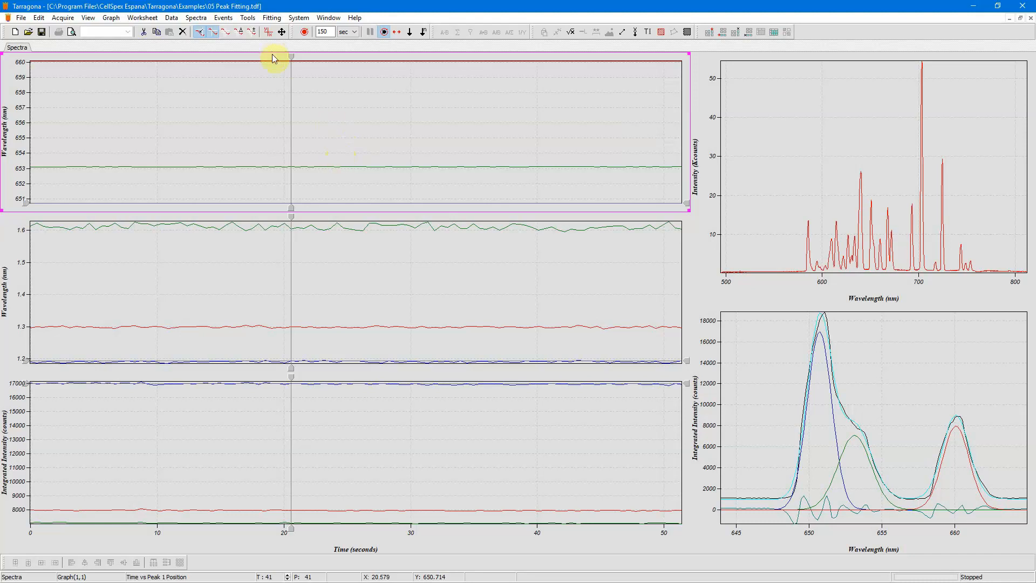
Open the Fit Peaks properties and move the dialog clear of the fitted spectrum graph
left_click(272, 18)
left_click(293, 219)
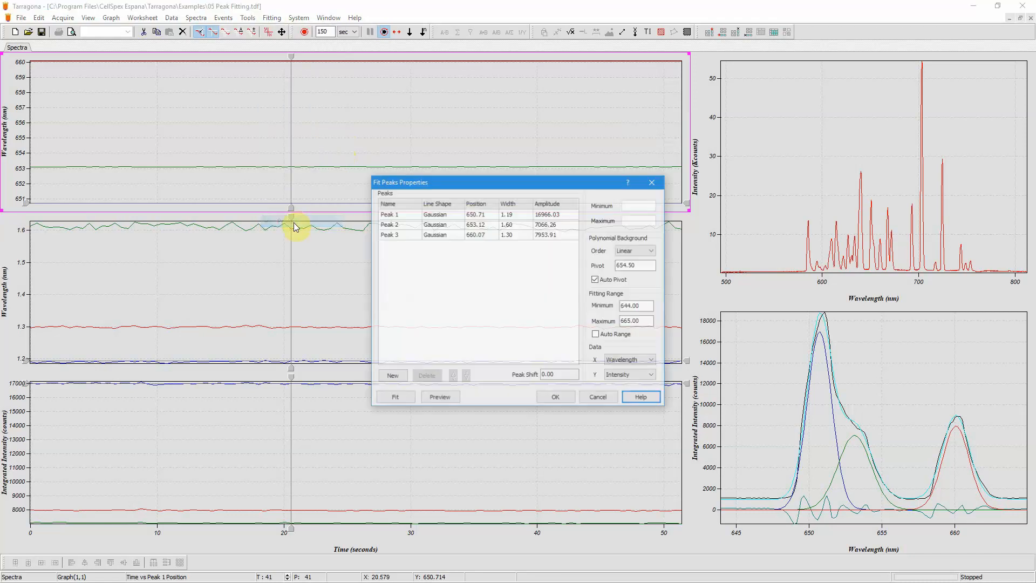
left_click_drag(440, 180, 362, 176)
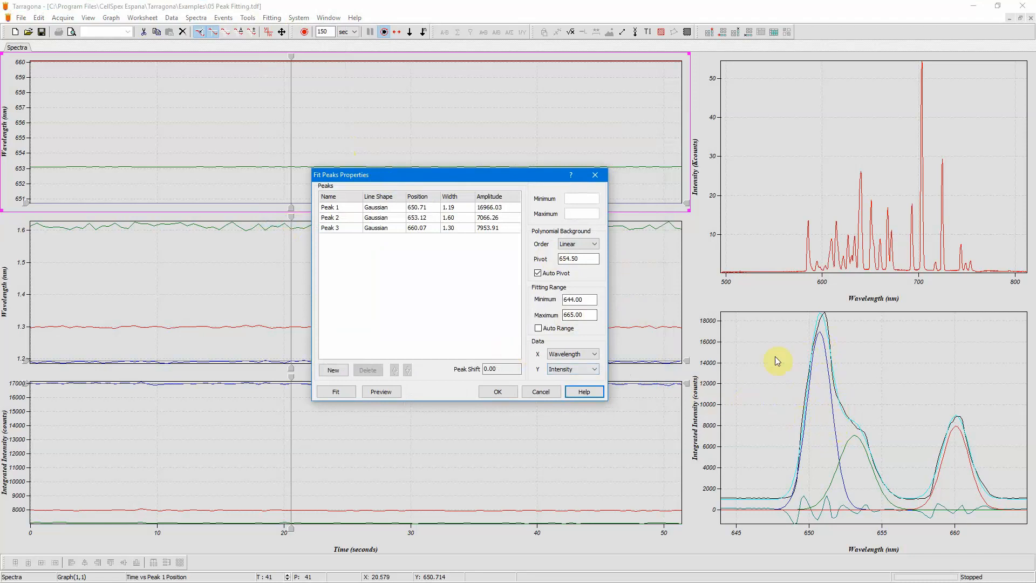
Try fitting with Peak 1 starting at position 646 and width 0.20, previewing the peaks before running the fit
left_click(418, 208)
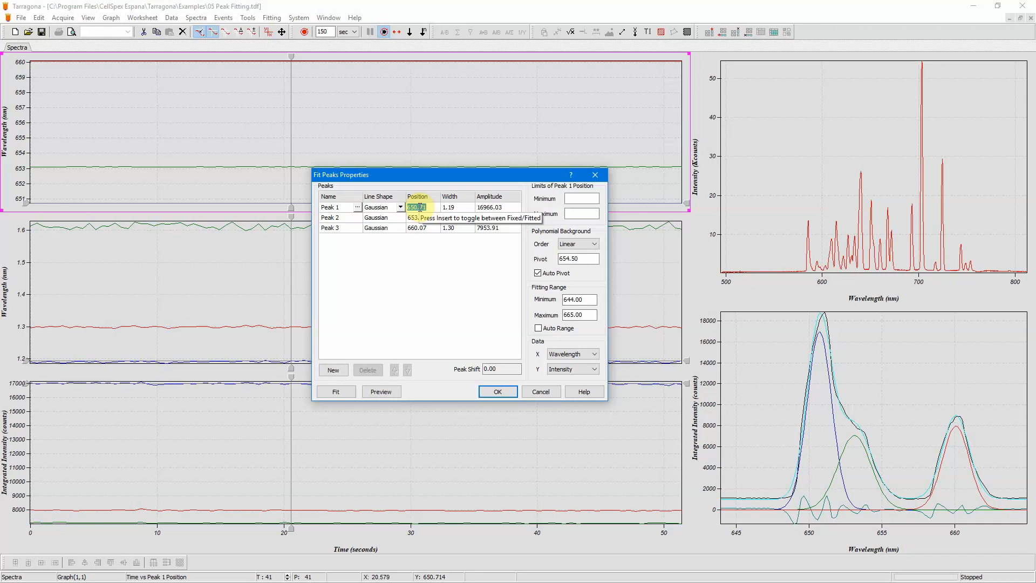
type("646")
left_click(445, 209)
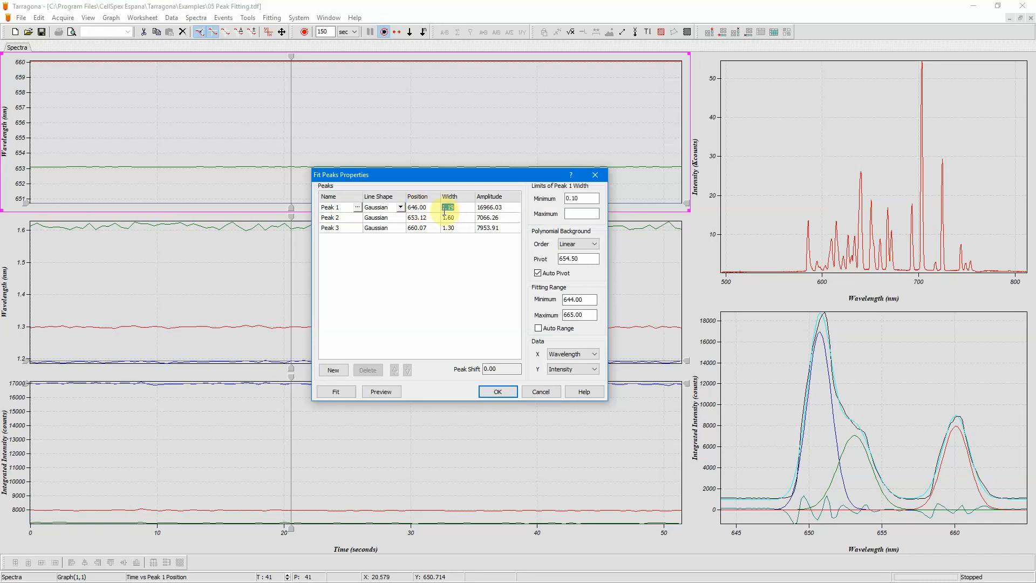
type("0.20")
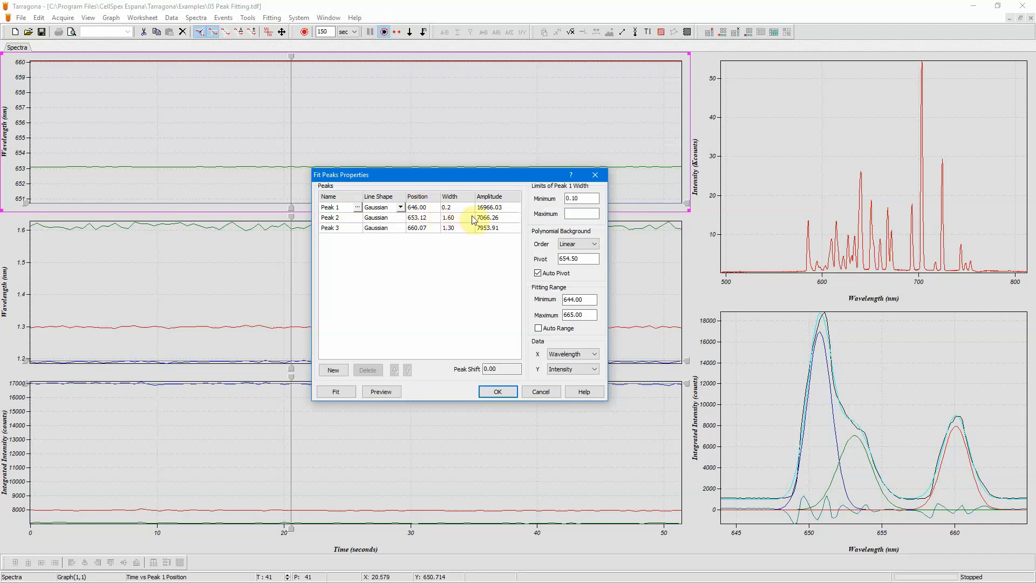
left_click(489, 208)
left_click(388, 391)
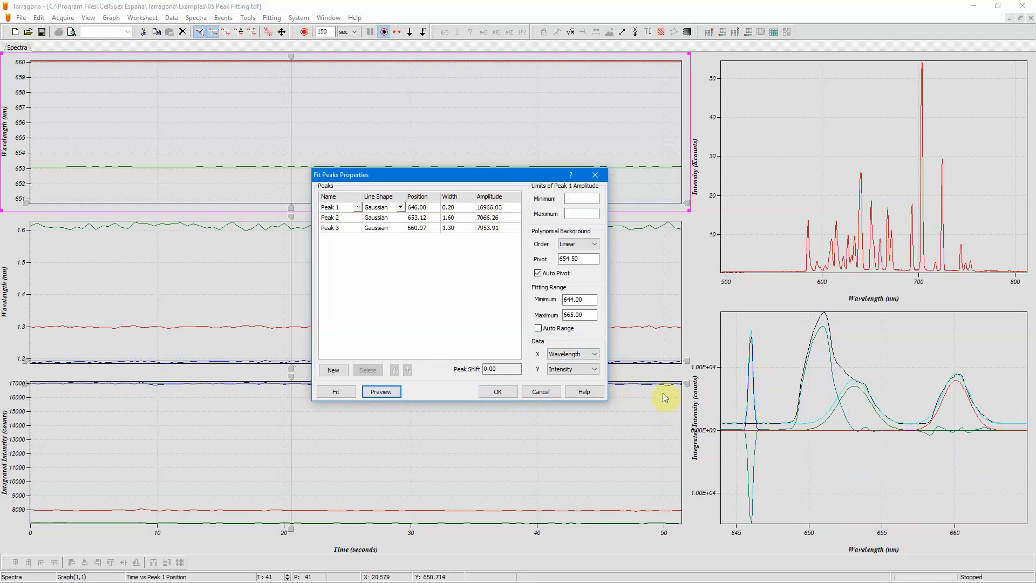
left_click(345, 393)
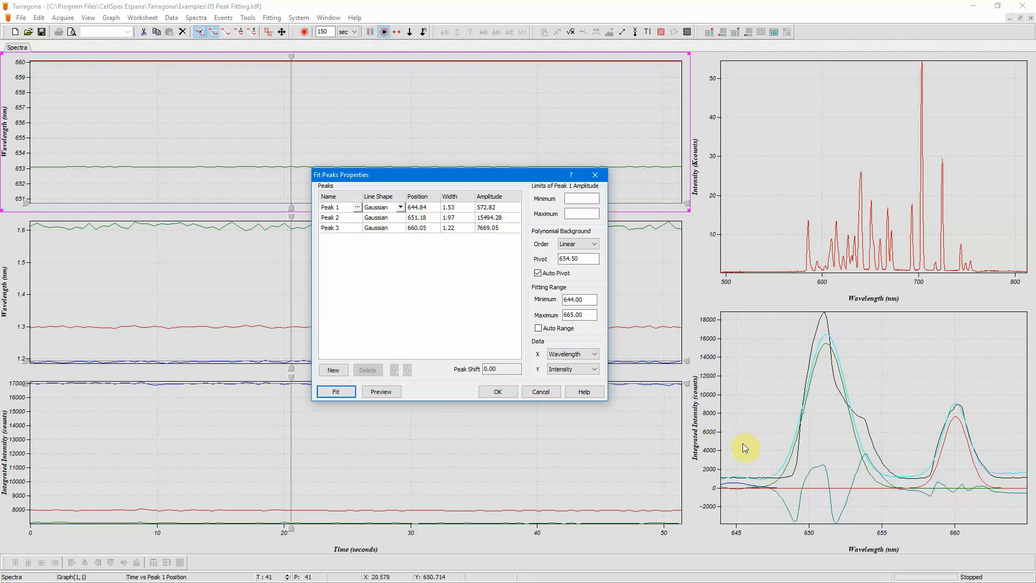
Set Peak 1's starting position to 650, preview the peaks and run the fit again
left_click(416, 207)
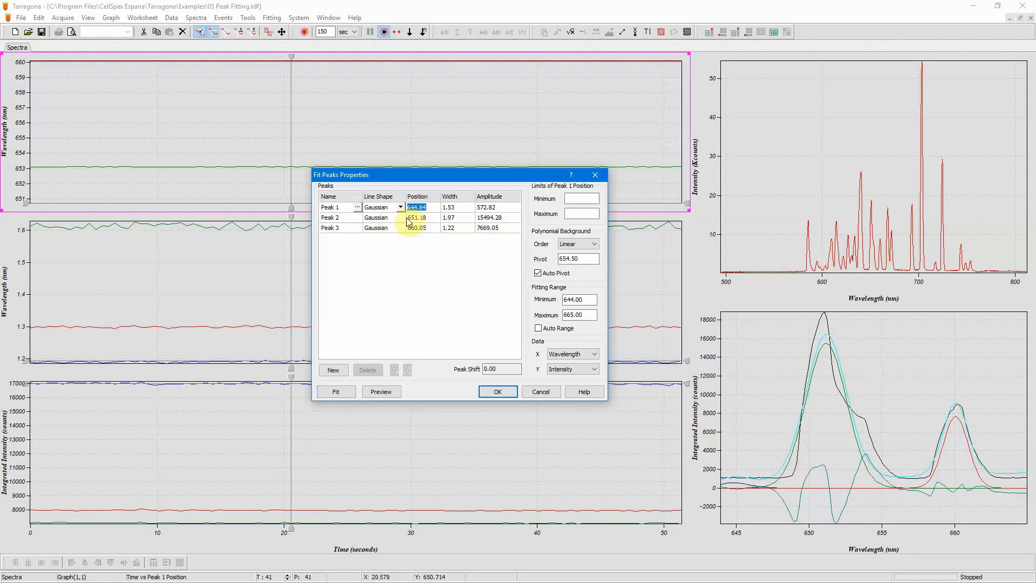
type("650")
left_click(382, 391)
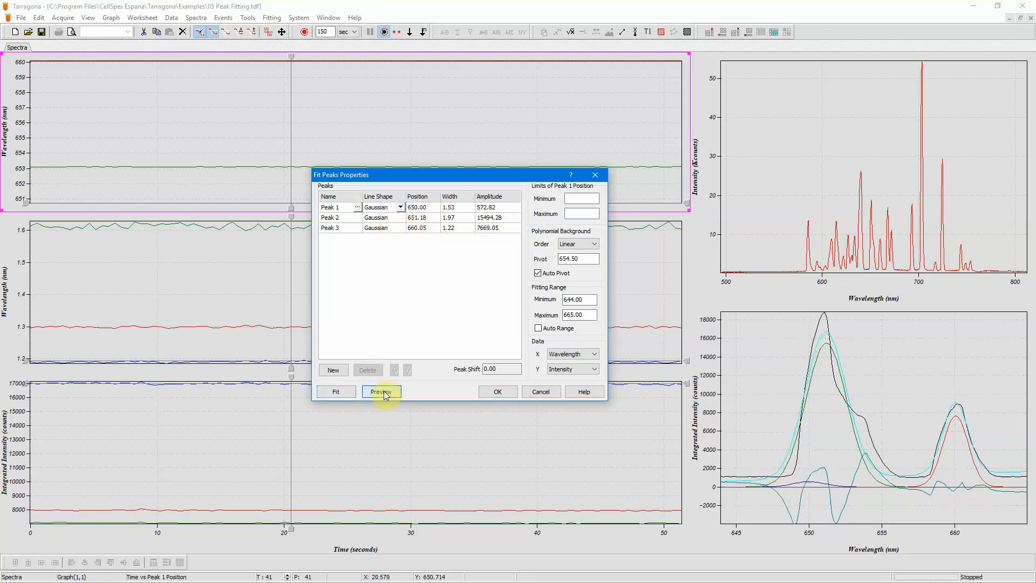
left_click(339, 395)
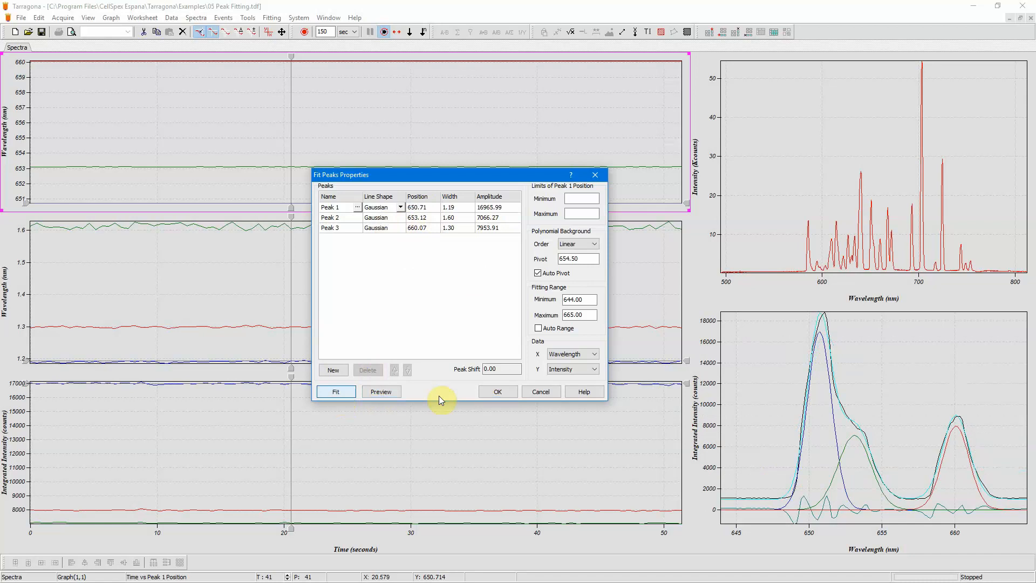
Switch the widths and positions of Peaks 1, 2 and 3 from fitted to fixed
left_click(466, 209)
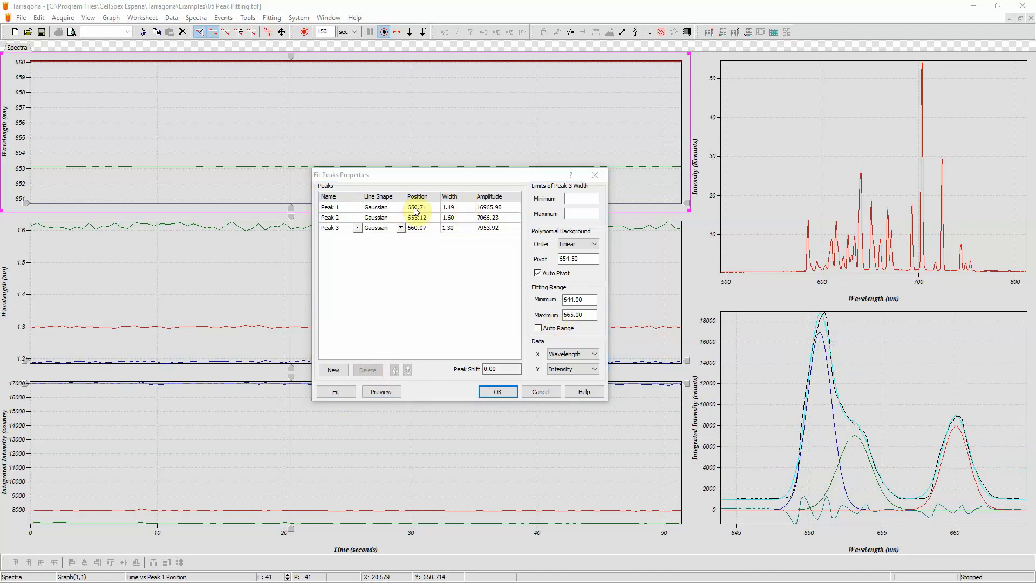
left_click(464, 221)
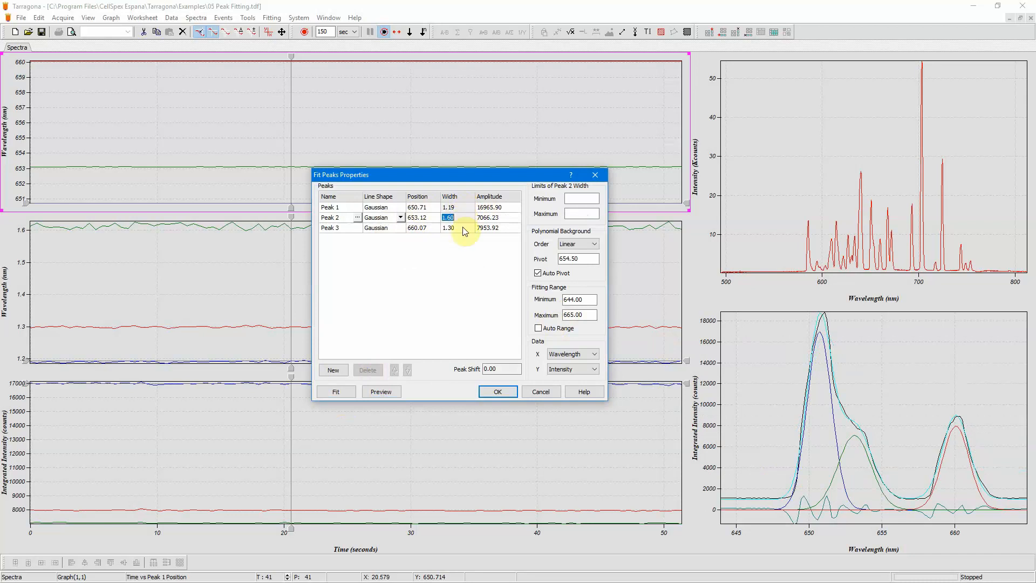
left_click(457, 229)
left_click(430, 230)
left_click(431, 219)
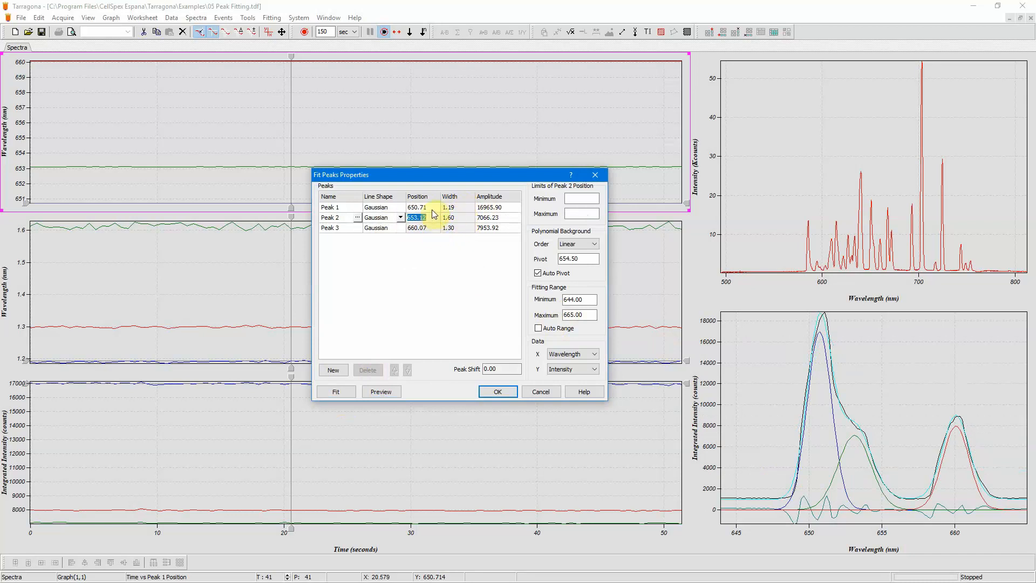
left_click(433, 210)
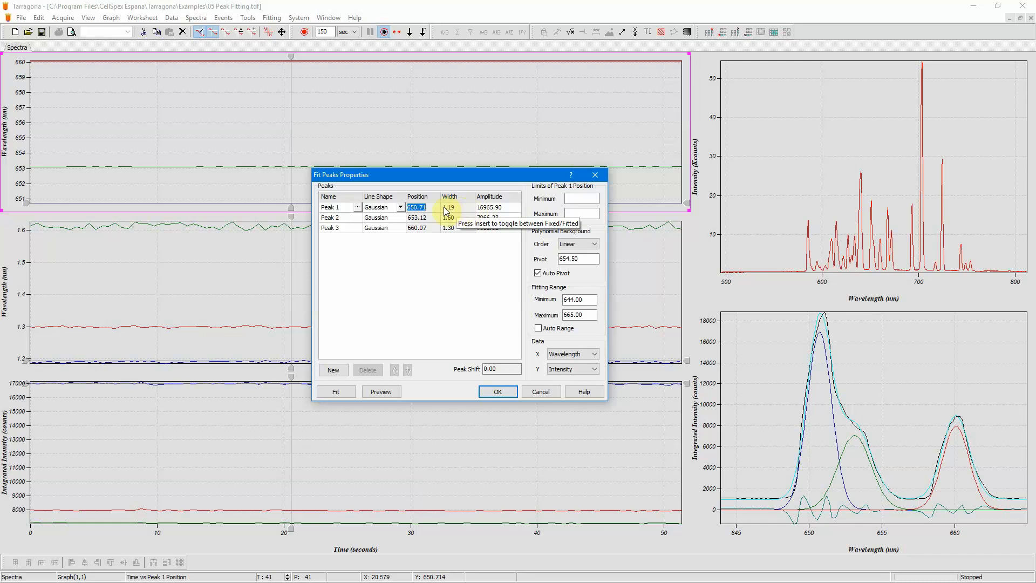
Switch the widths of Peaks 1, 2 and 3 back to fitted parameters
left_click(467, 207)
left_click(466, 218)
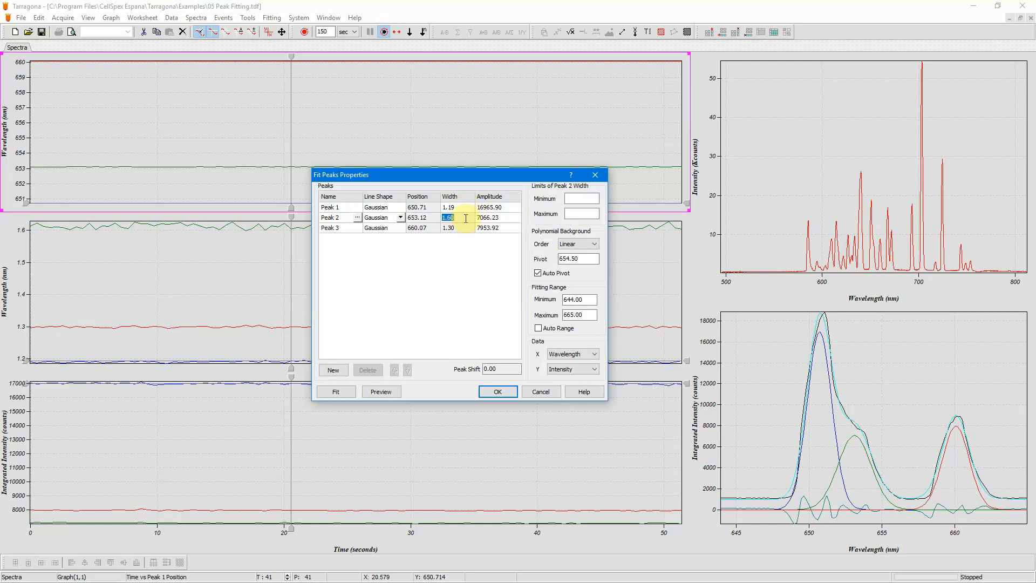
left_click(466, 226)
Set width limits of 0.70 to 1.7 for Peak 1 and 1.10 to 2.6 for Peak 2, and limit Peak 3's width to 1.8
left_click(465, 207)
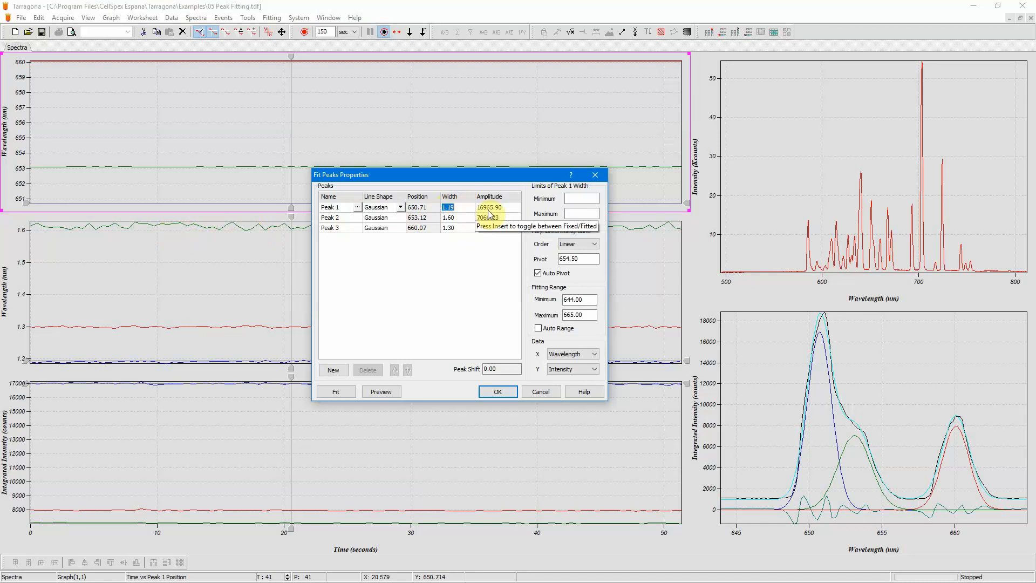
left_click(574, 199)
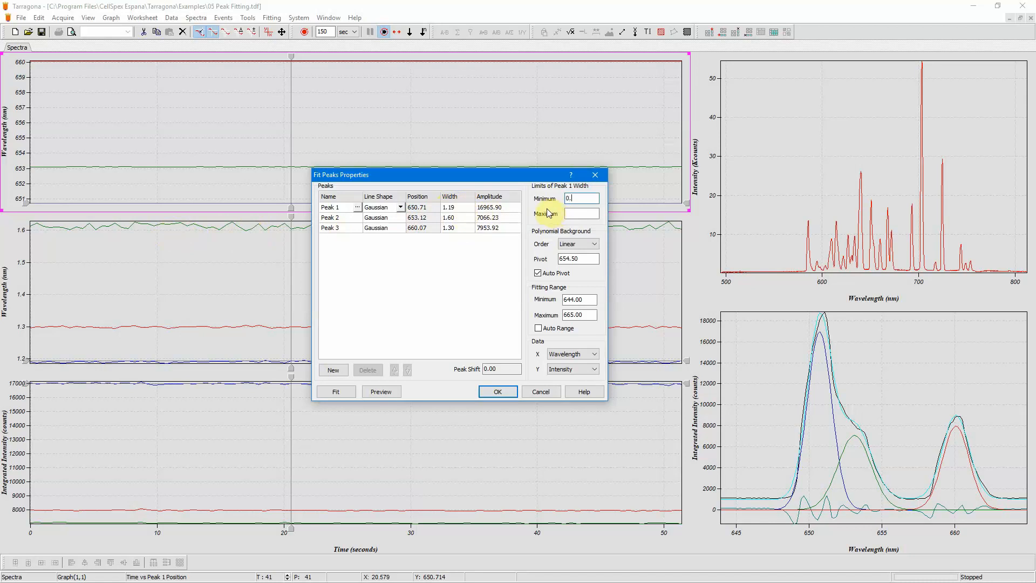
left_click(567, 214)
type("1")
type(".2")
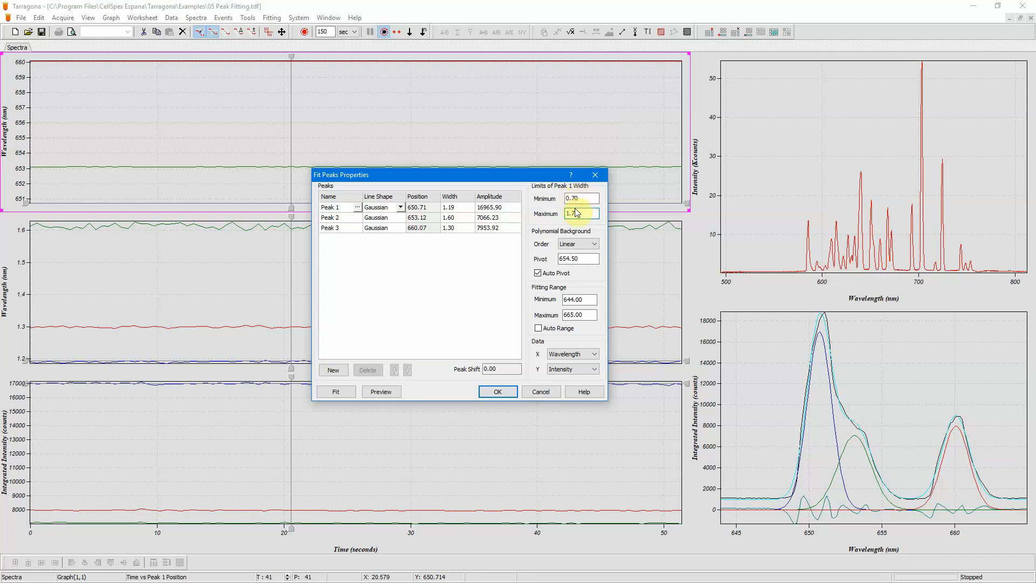
left_click(449, 218)
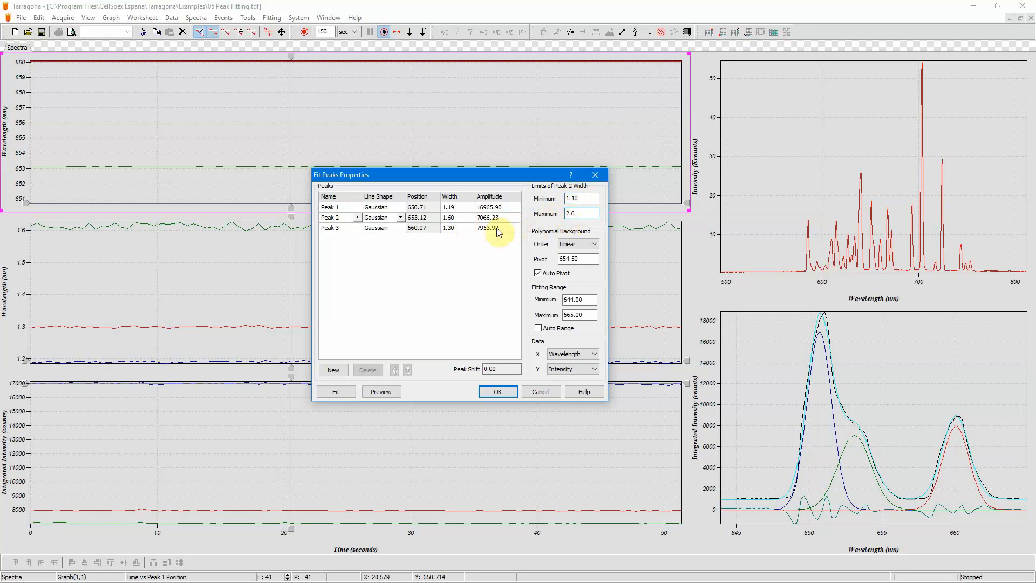
left_click(456, 228)
left_click(574, 199)
type("1.8")
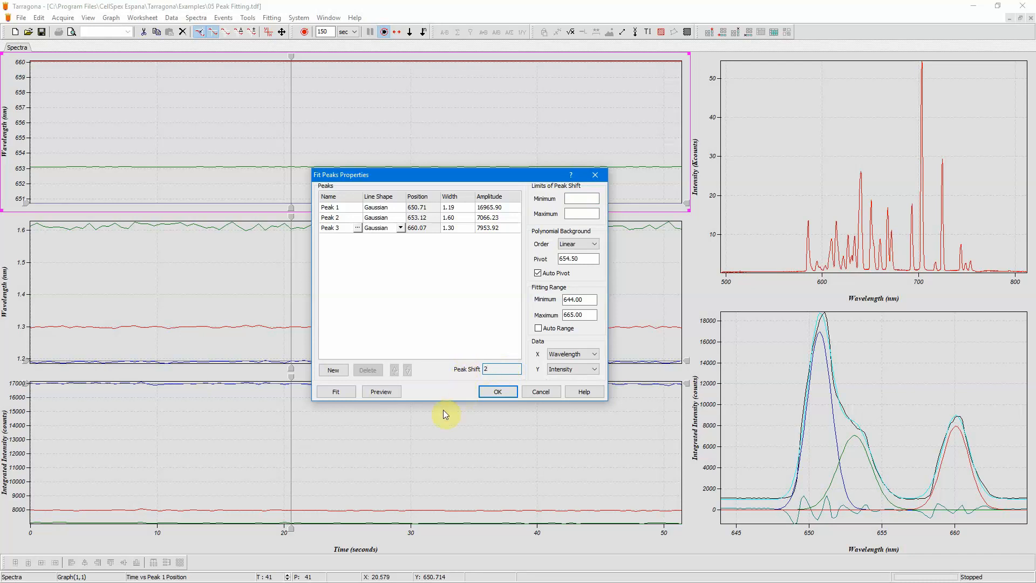
Preview the peaks with a Peak Shift of 2 and reset the shift to 0
left_click(385, 392)
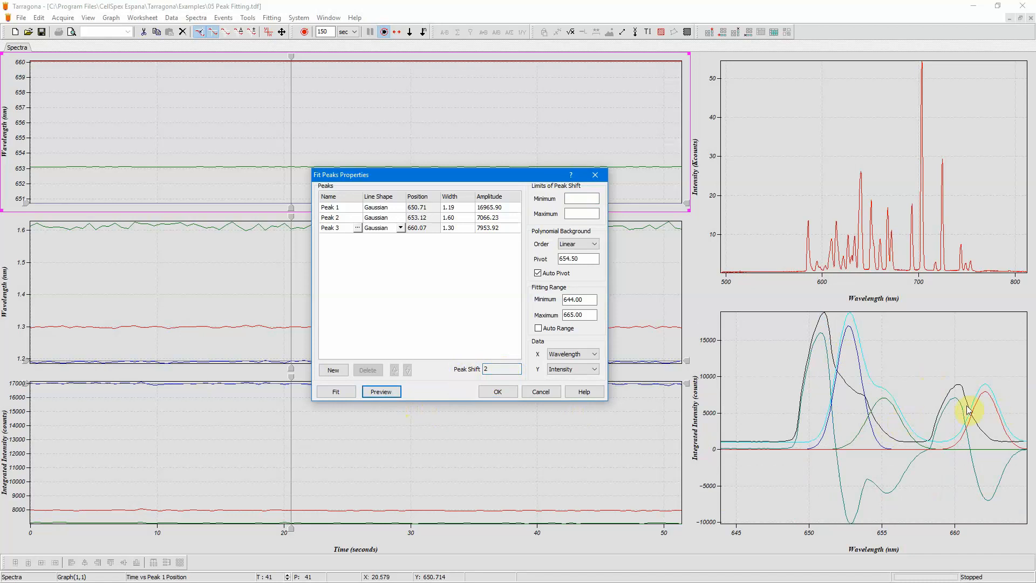
double_click(492, 369)
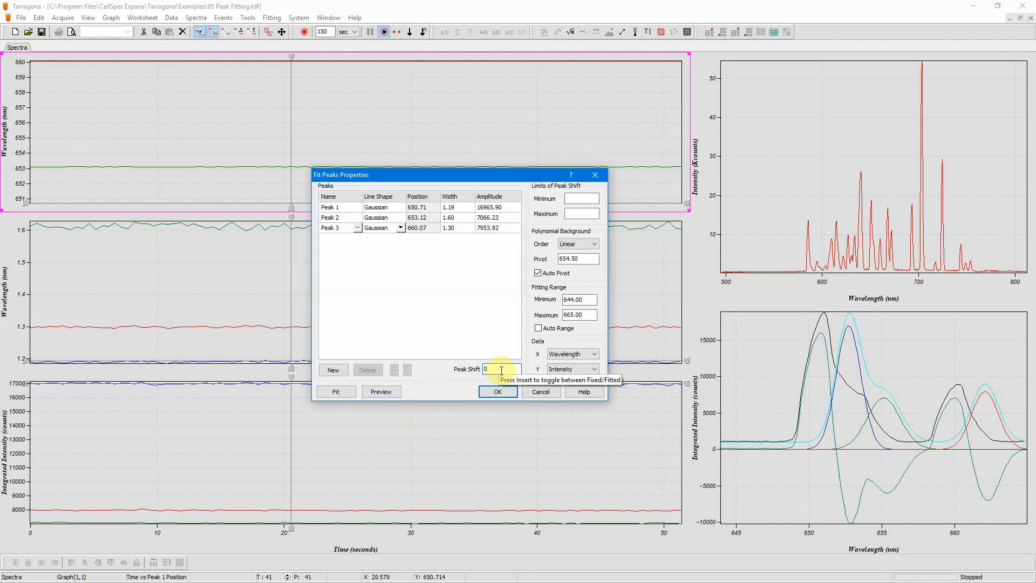
Limit the Peak Shift to between -0.50 and 0.50, refit the peaks and accept the fitting properties
left_click(568, 200)
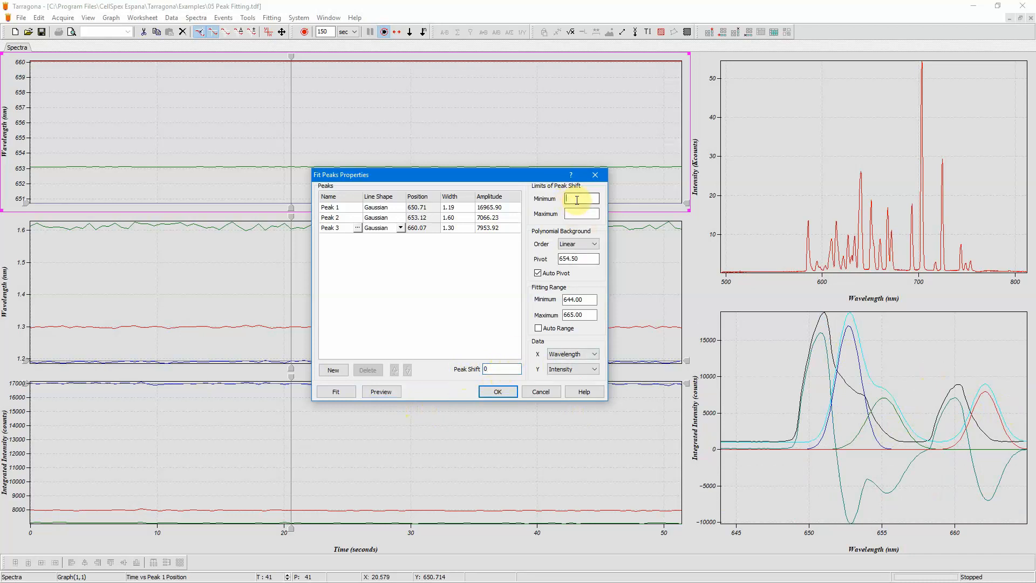
type("-0.50")
left_click(581, 210)
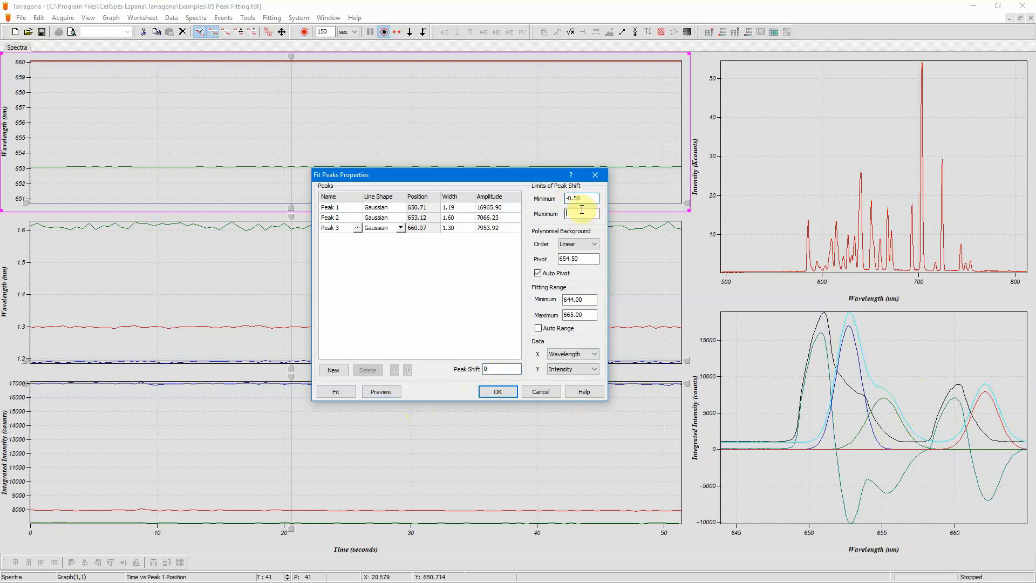
type("0.50")
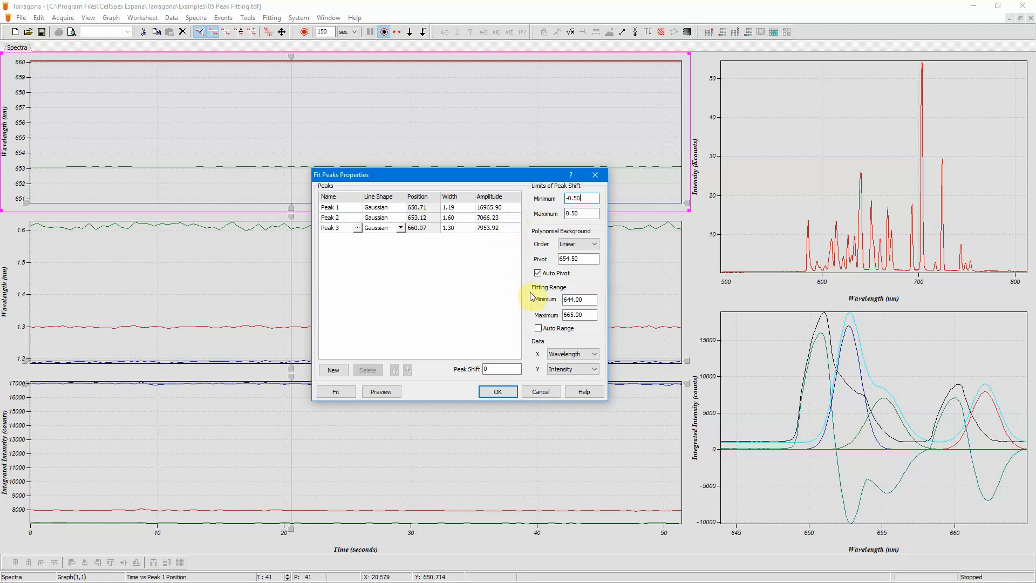
left_click(348, 396)
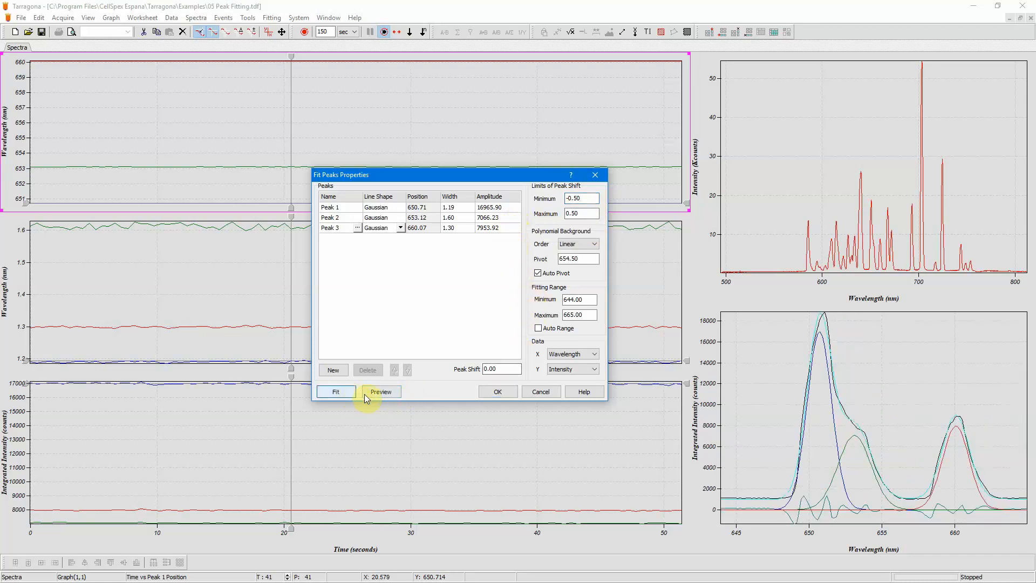
left_click(499, 392)
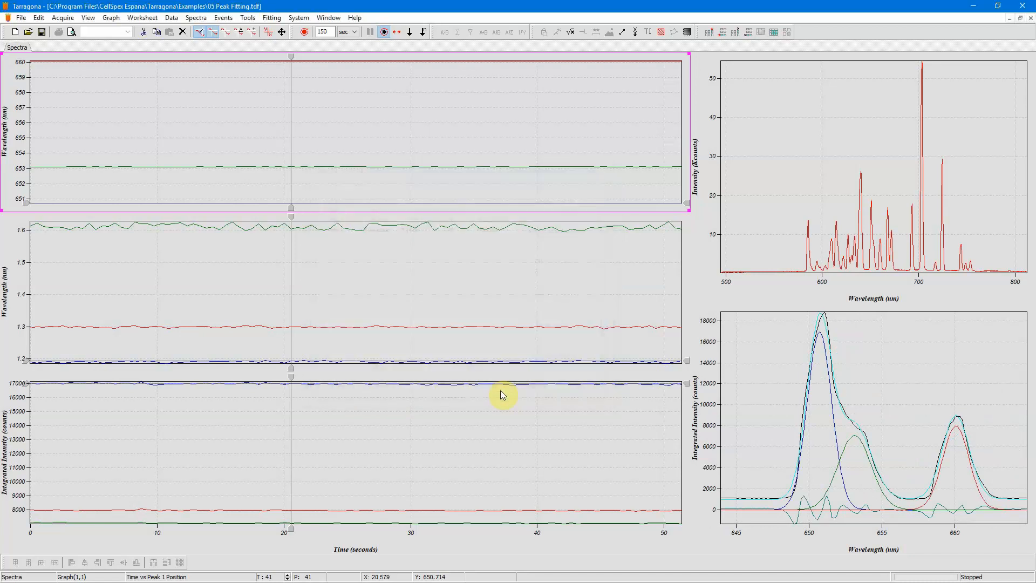
Run the Peaks fit on all recorded spectra using the newly limited parameters
left_click(272, 17)
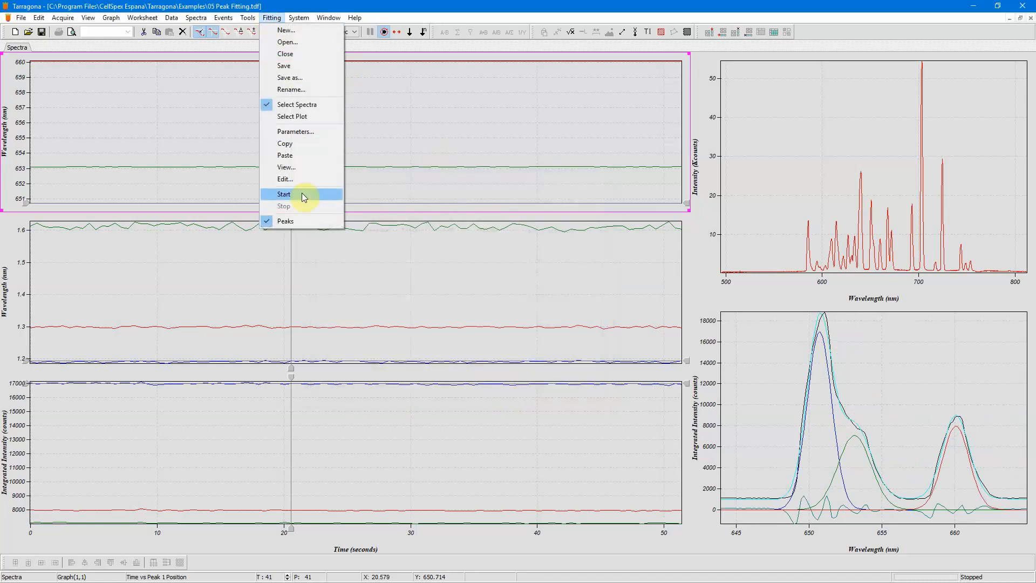
left_click(302, 194)
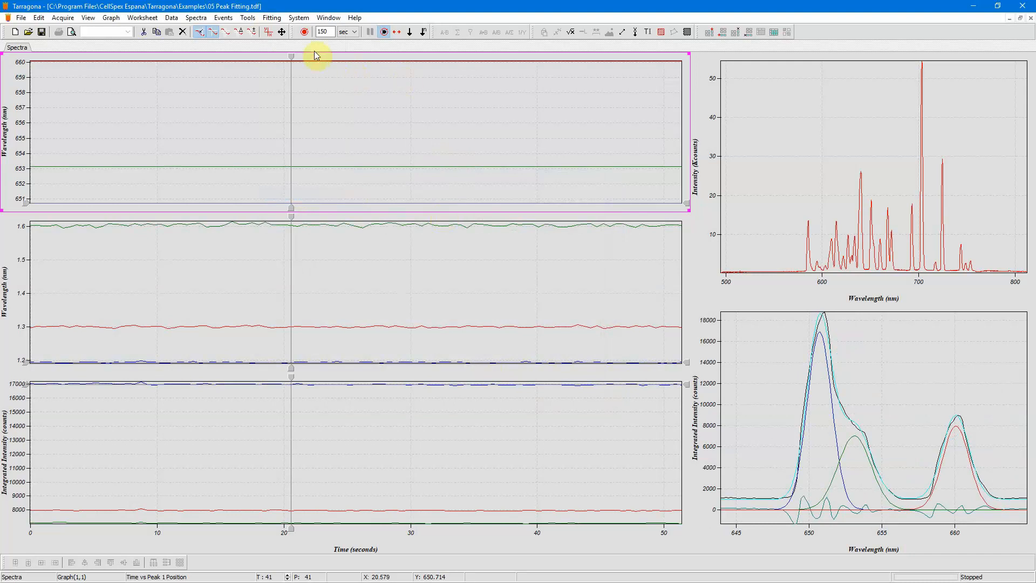
Acquire a new series of spectra without saving the changes to 05 Peak Fitting.tdf, and stop the acquisition
left_click(304, 32)
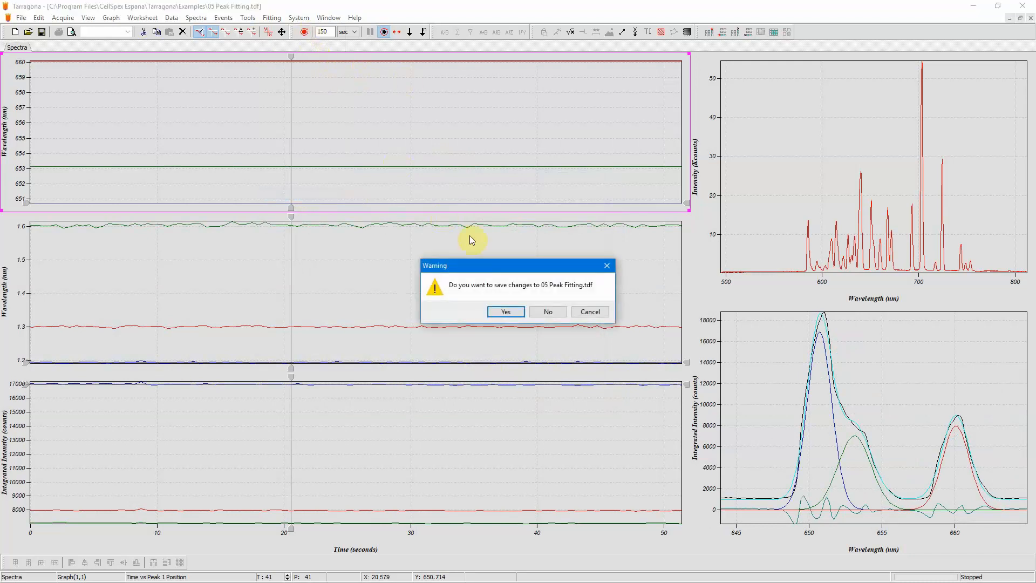
left_click(541, 316)
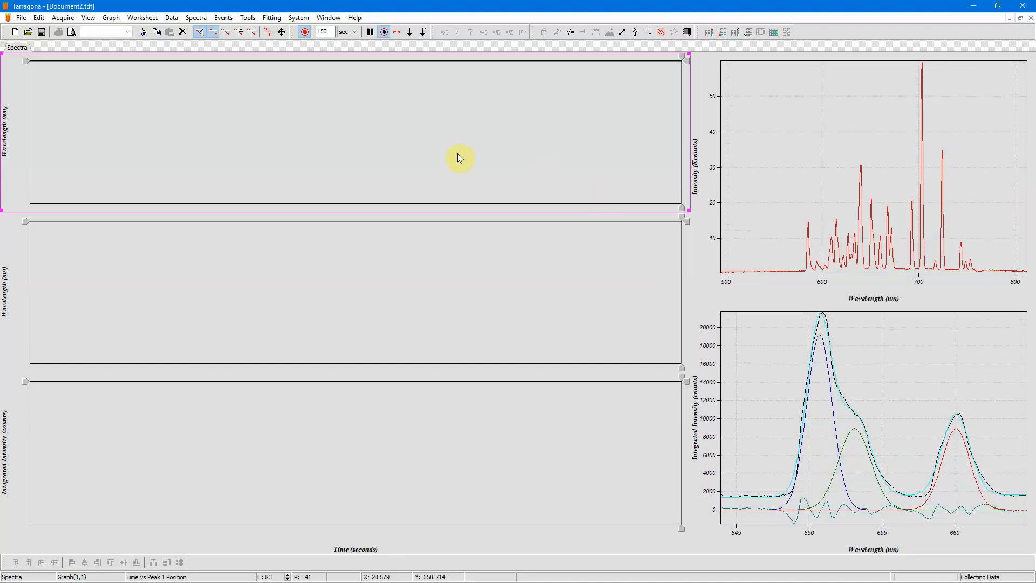
left_click(305, 32)
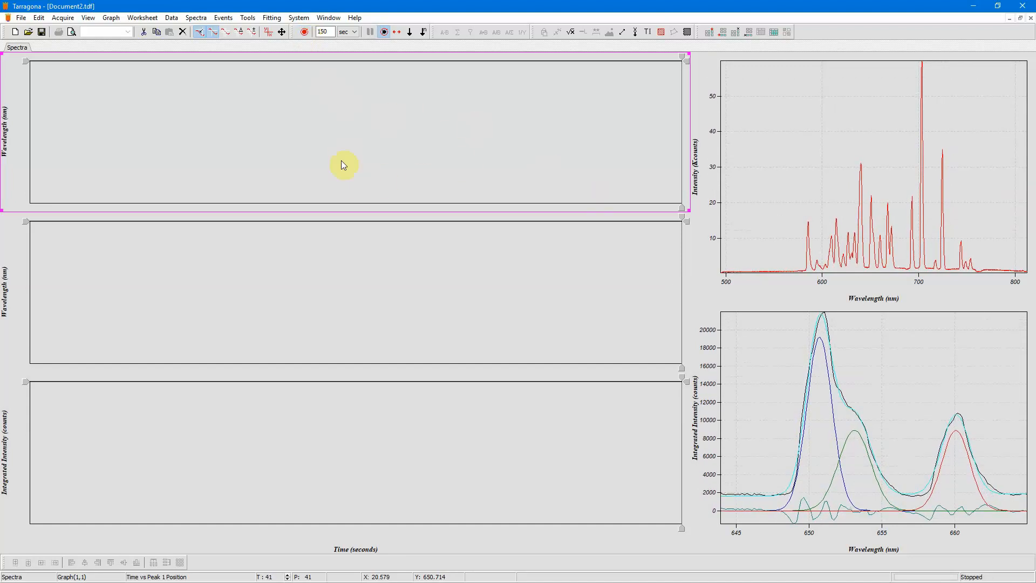
Run the Peaks fit on the newly acquired spectra and repeat the fit once
left_click(272, 18)
left_click(306, 193)
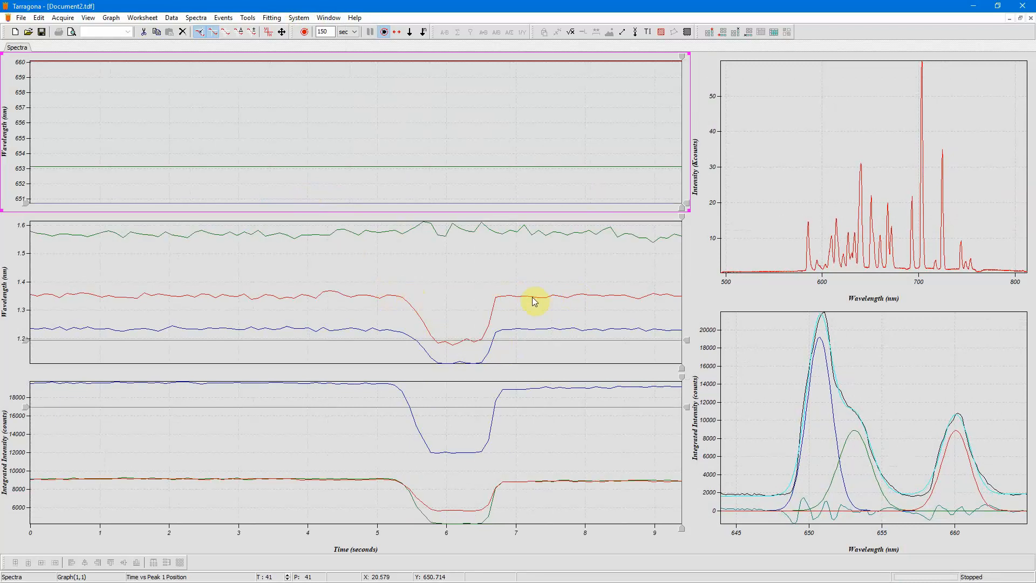
left_click(272, 17)
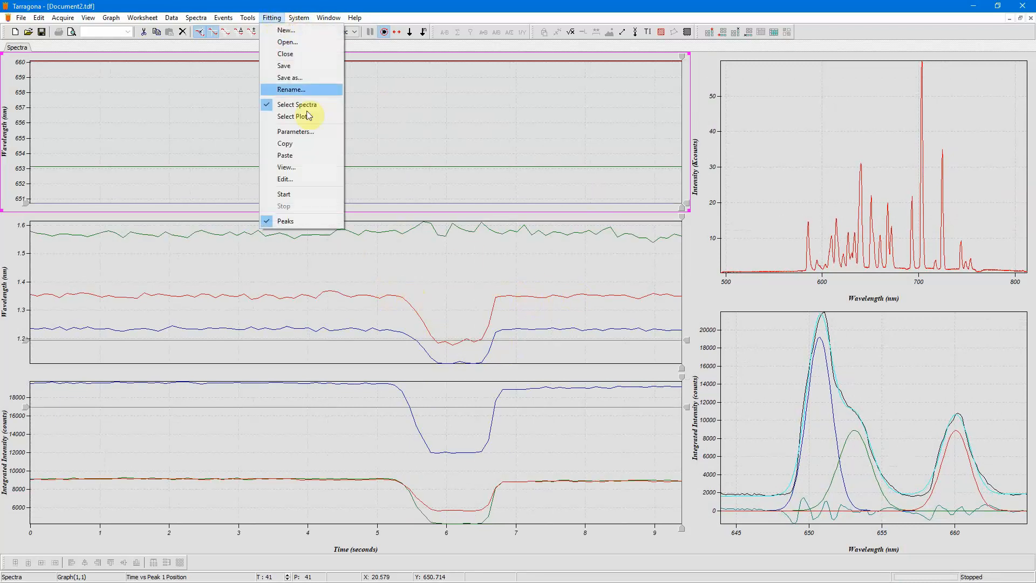
left_click(309, 193)
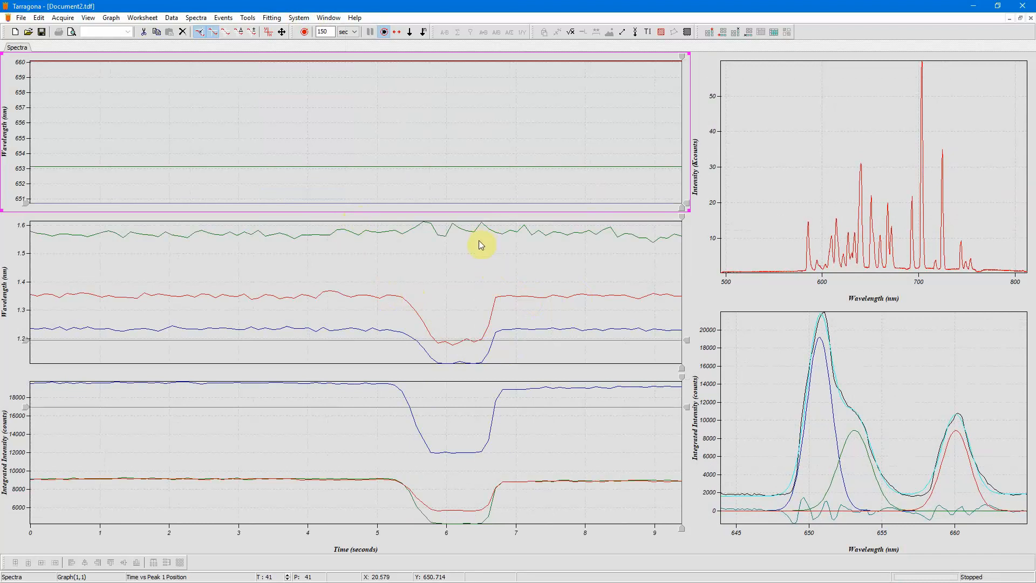
Copy the Peaks fit and paste it into the Online Fitting list of the USB2000+ acquisition setup
left_click(271, 18)
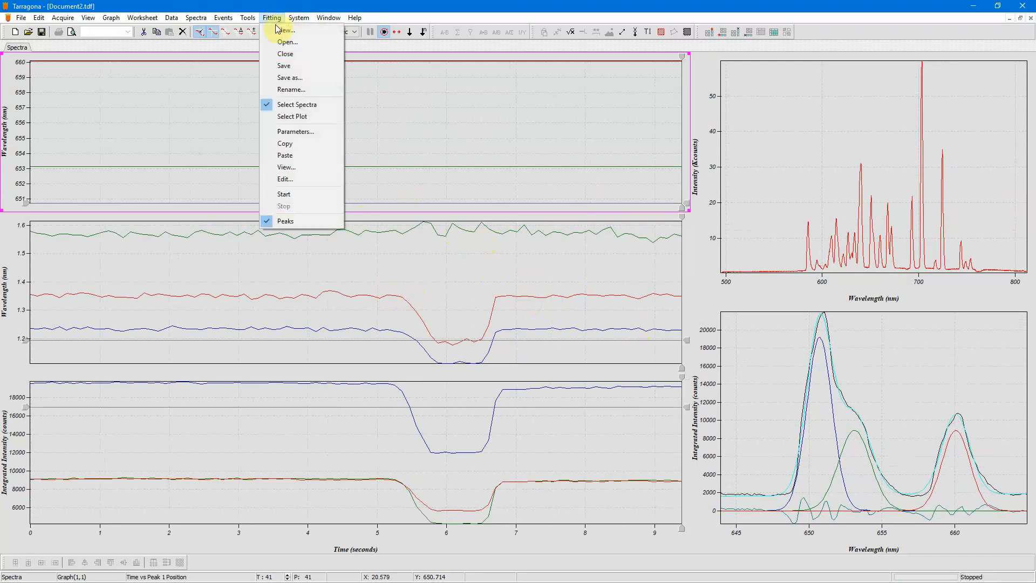
left_click(291, 144)
left_click(62, 18)
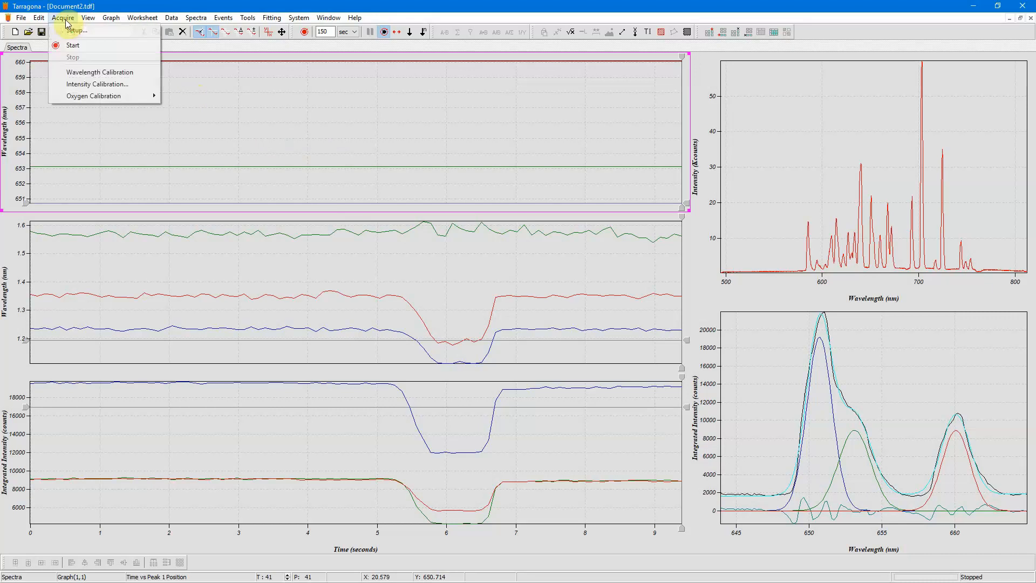
left_click(67, 30)
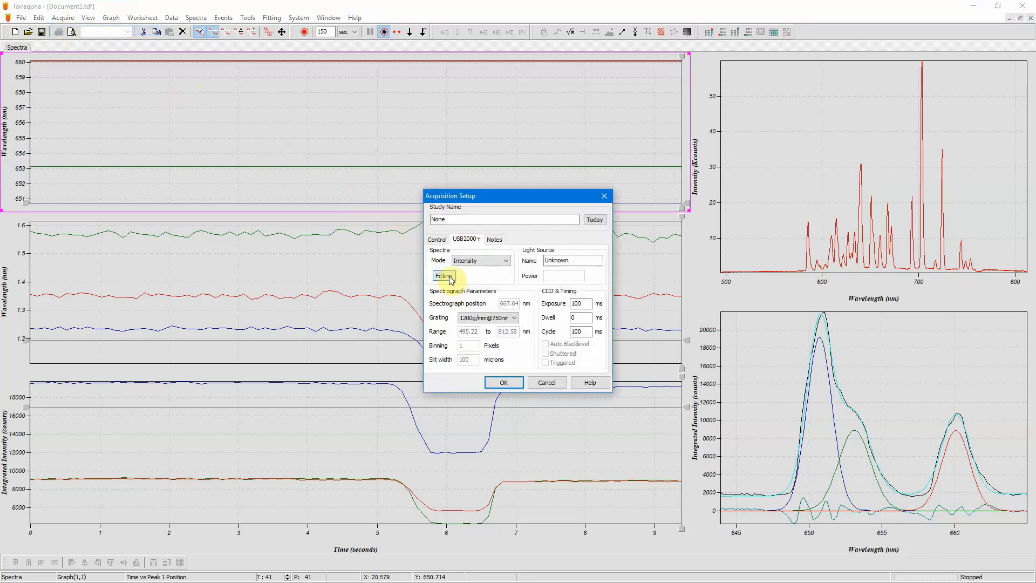
left_click(451, 278)
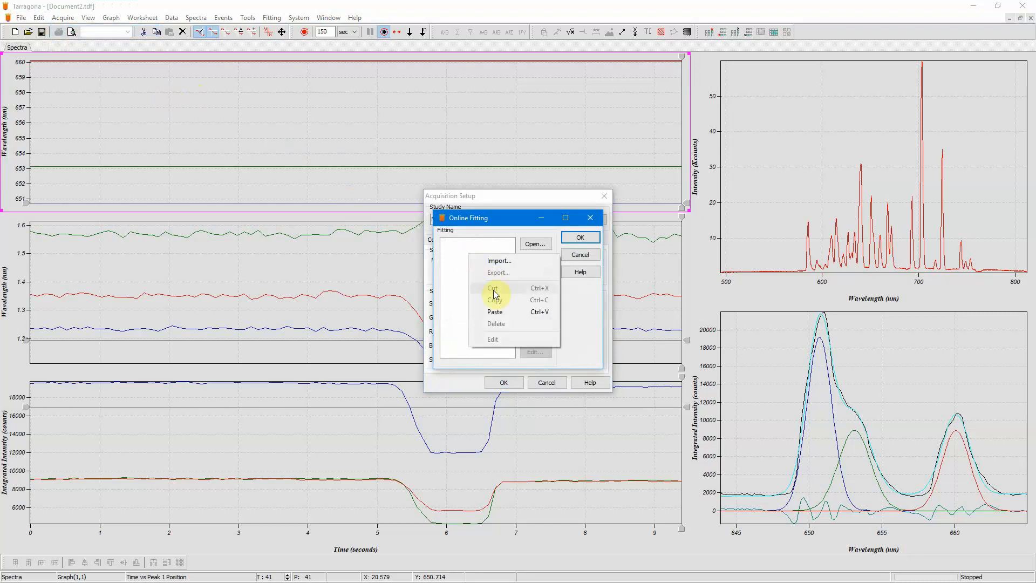
left_click(493, 310)
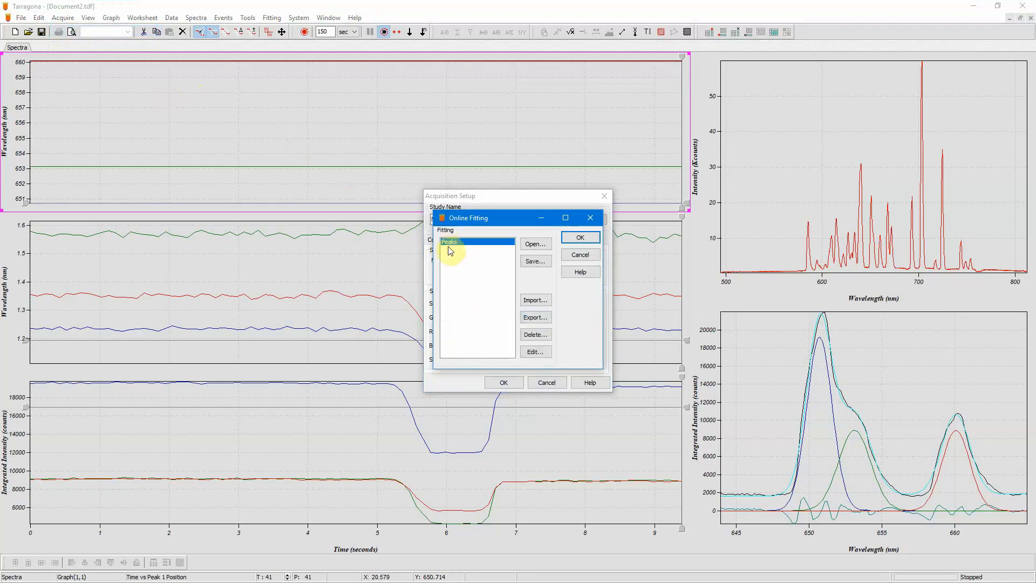
left_click(579, 238)
left_click(503, 383)
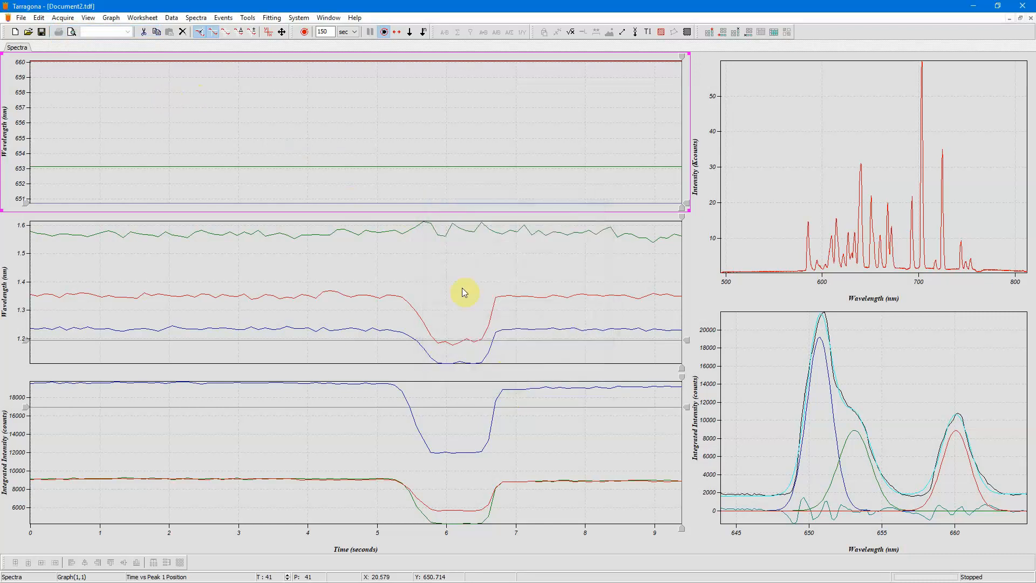
Record new spectra with online fitting without saving Document2.tdf, closing the document's Peaks fit before stopping the acquisition
left_click(305, 34)
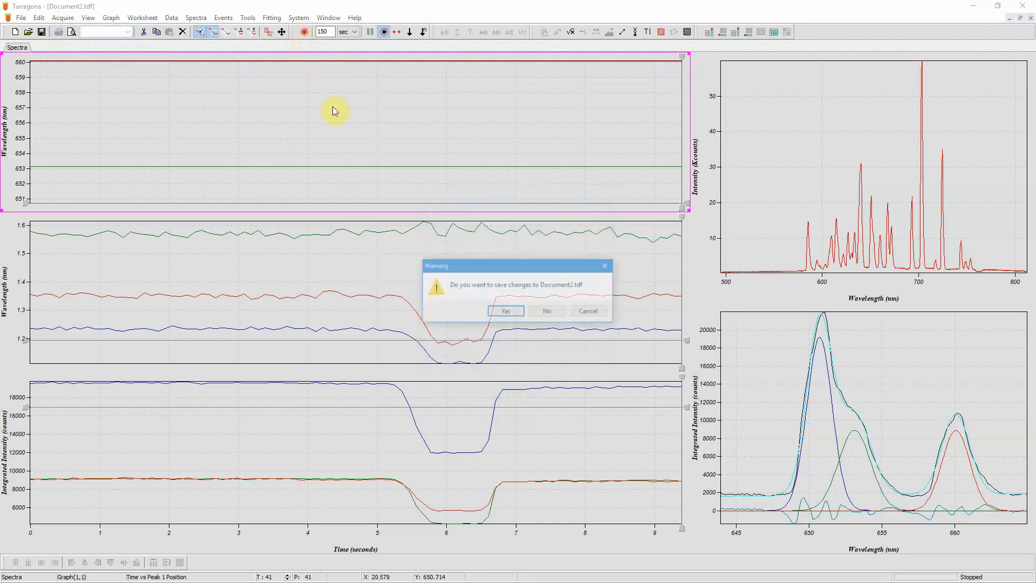
left_click(546, 314)
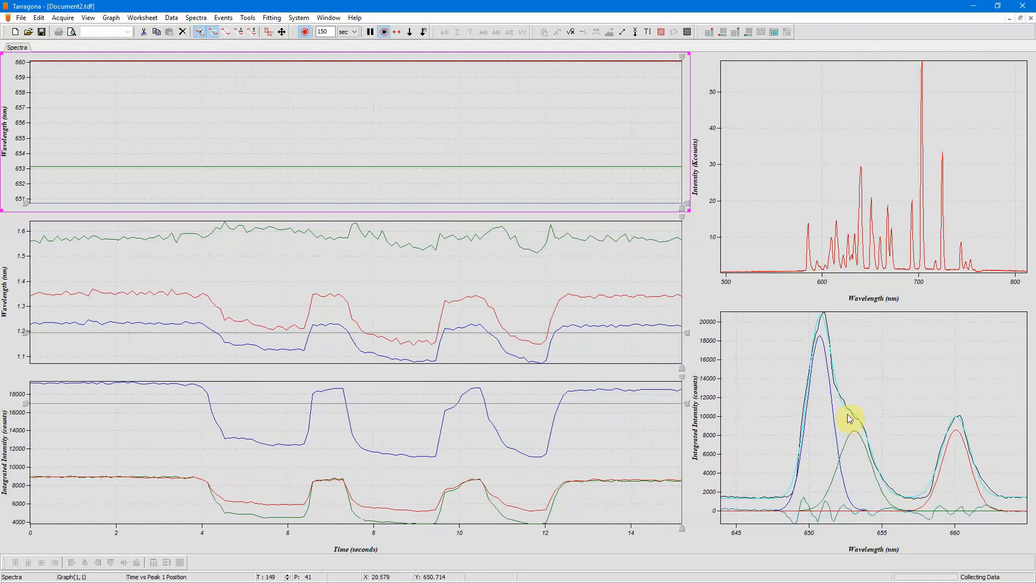
left_click(271, 18)
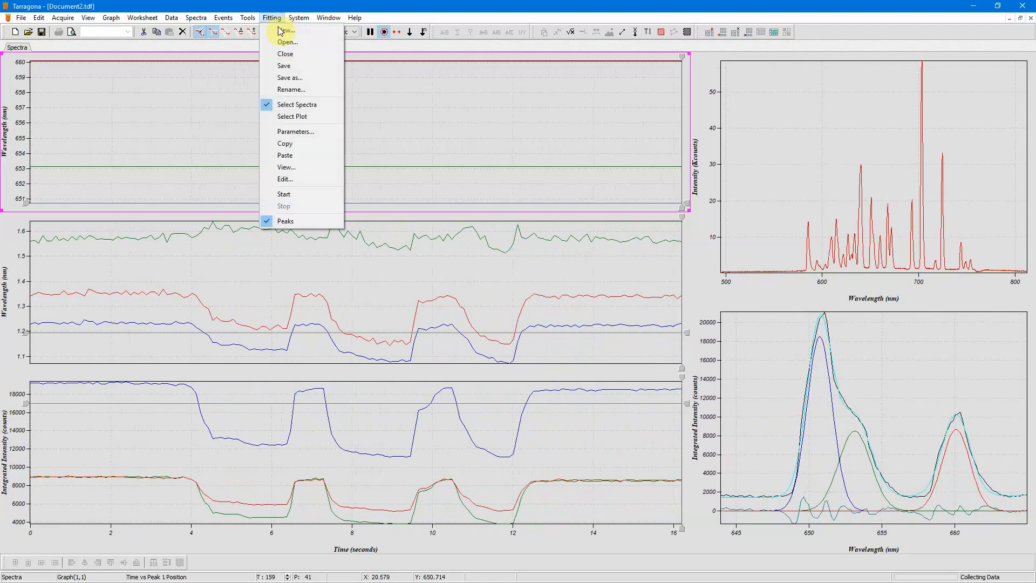
left_click(277, 57)
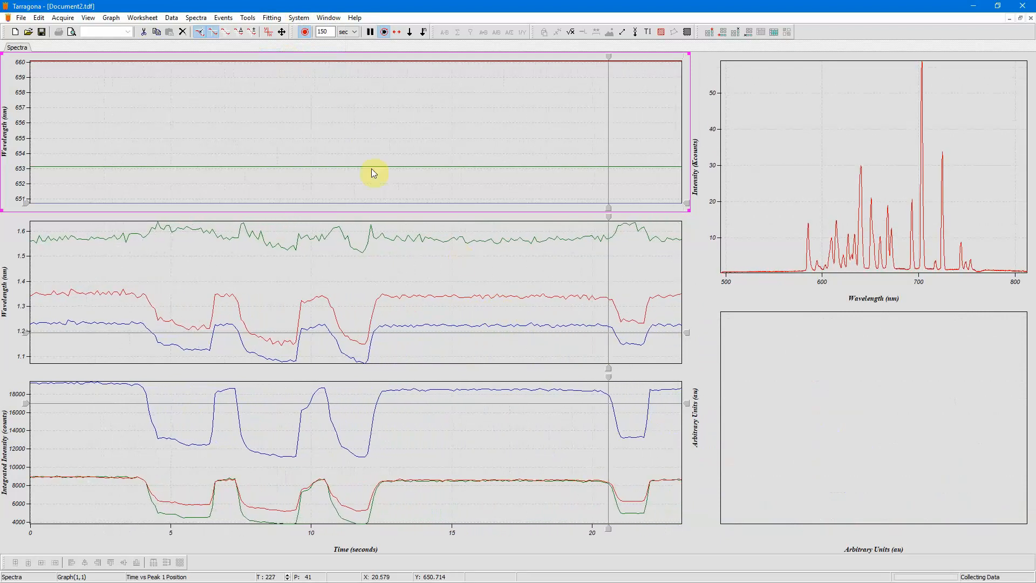
left_click(304, 33)
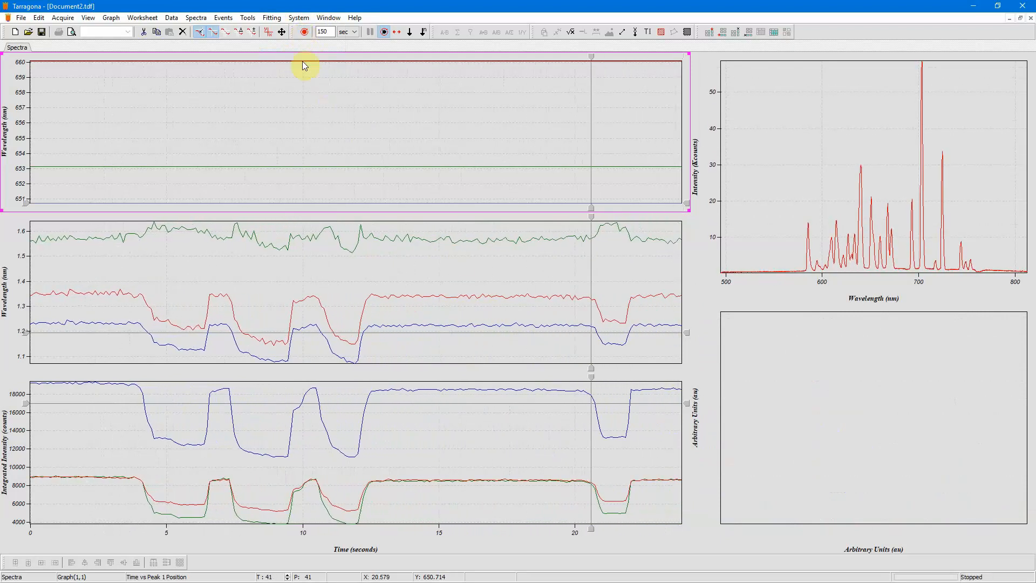
Copy the Peaks fit from the acquisition setup's Online Fitting list and paste it back into the document's fittings
left_click(63, 19)
left_click(64, 30)
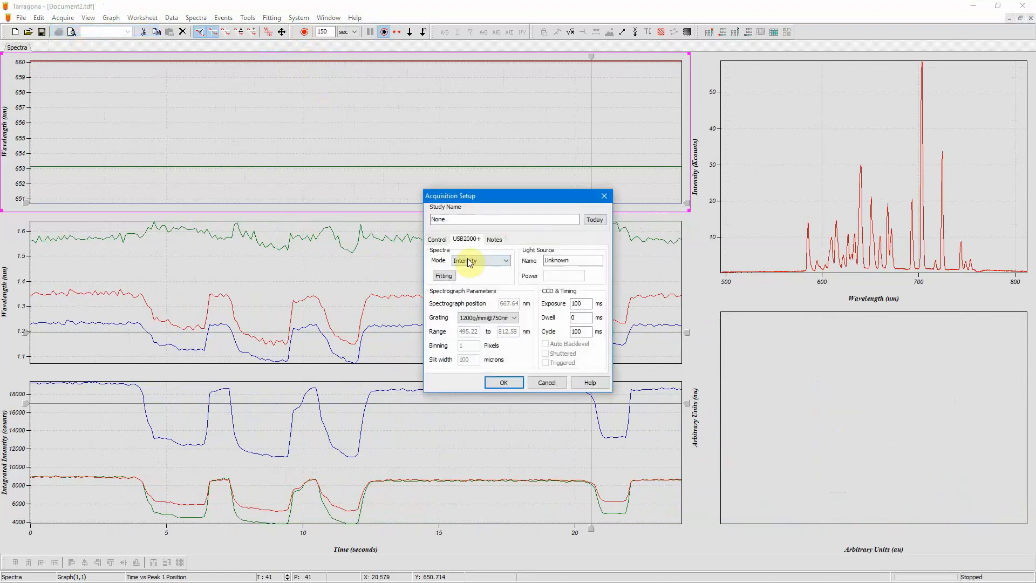
left_click(446, 280)
right_click(463, 243)
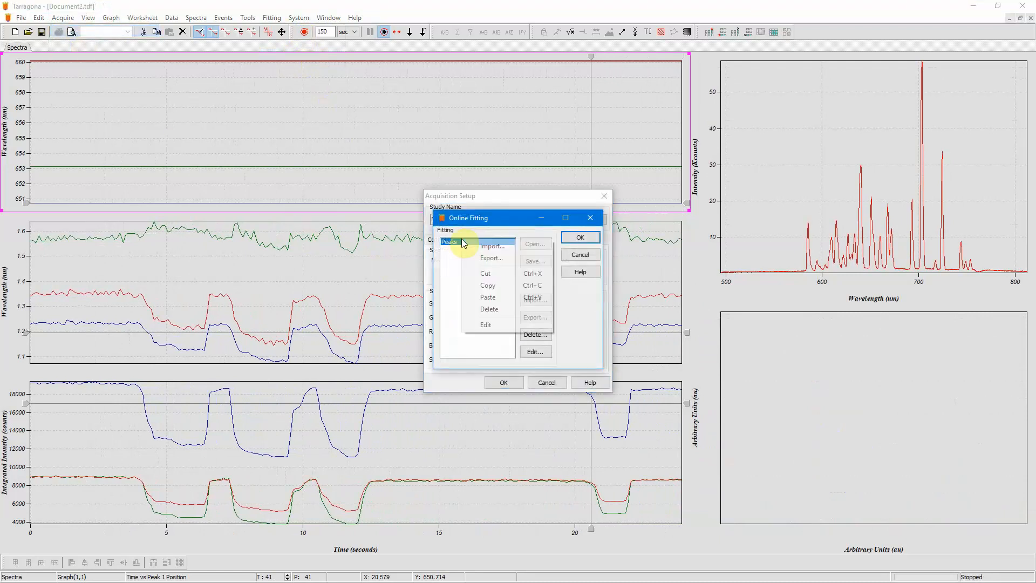
left_click(486, 285)
left_click(588, 256)
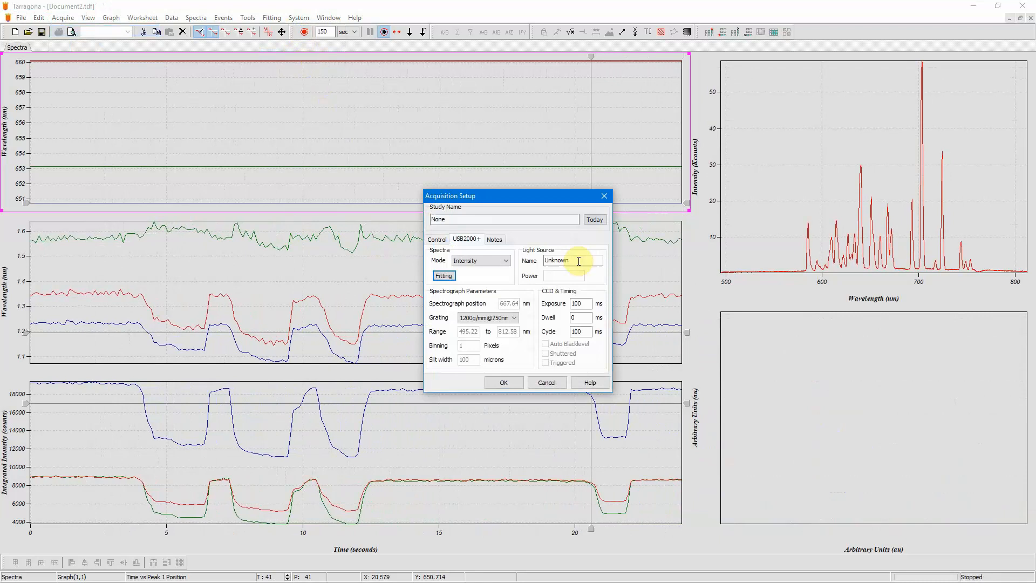
left_click(545, 381)
left_click(268, 18)
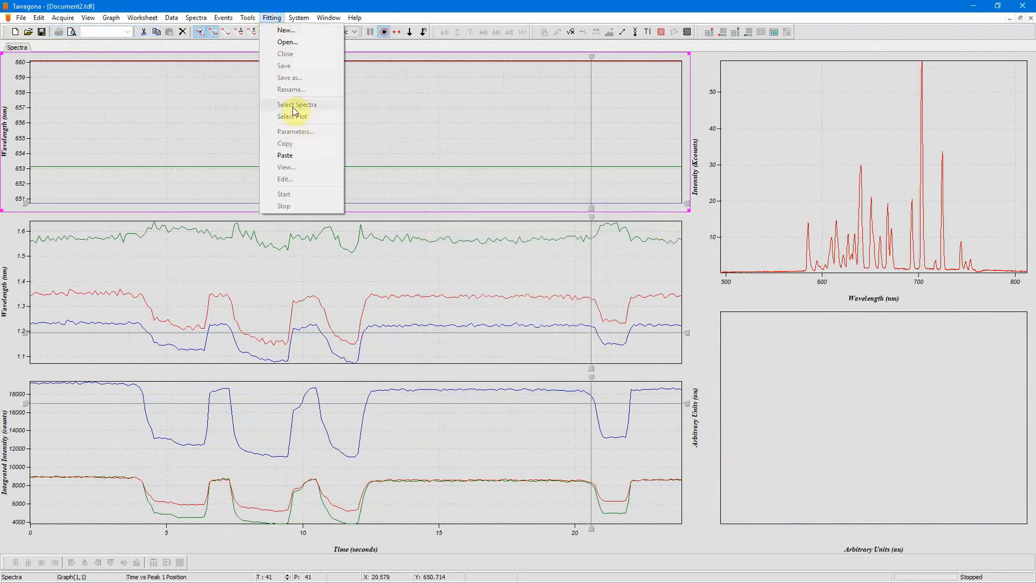
left_click(294, 157)
Select the spectra as the Peaks fit's data source, with Wavelength as X parameter and Intensity as Y parameter
left_click(271, 18)
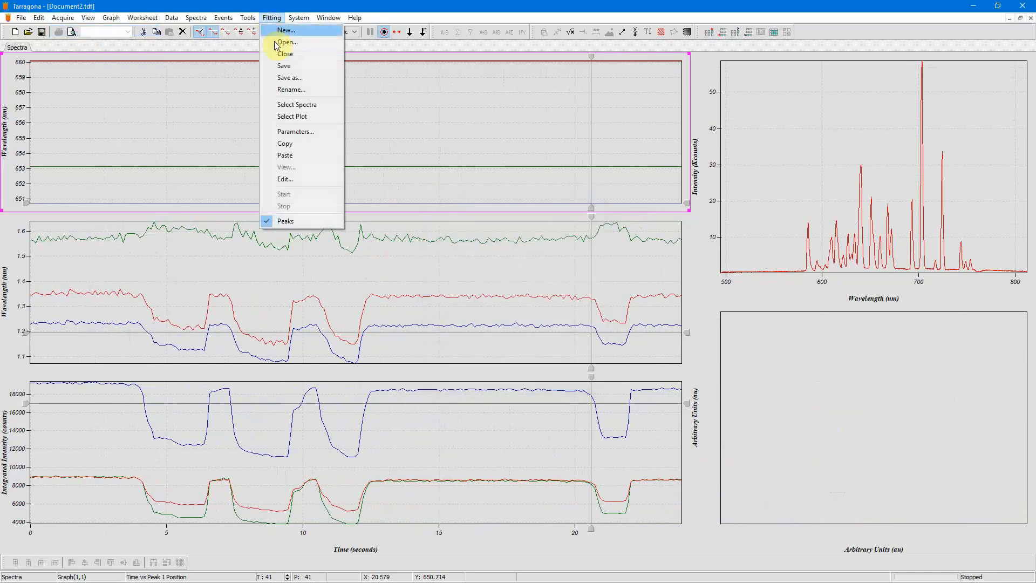
left_click(302, 104)
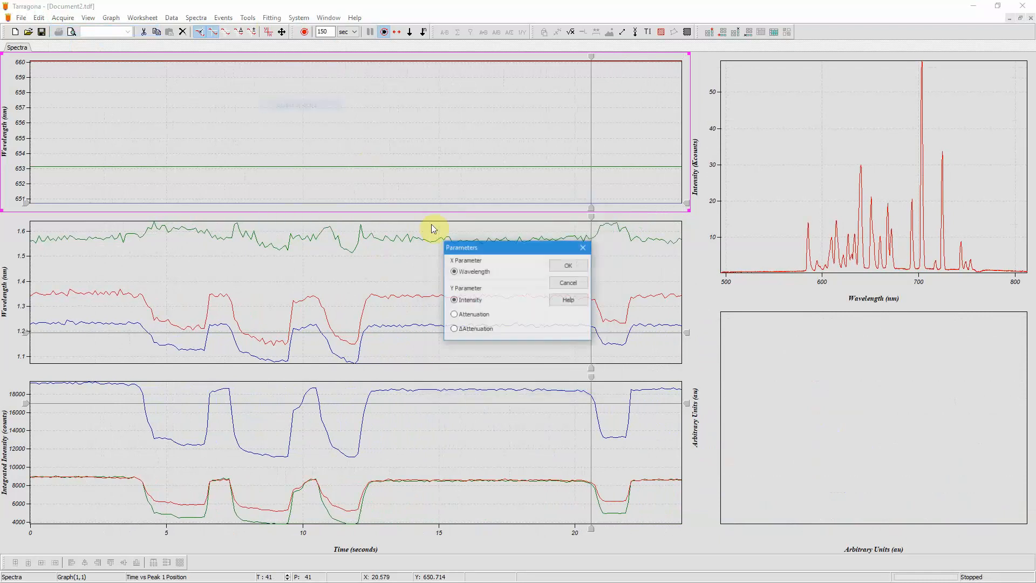
left_click(567, 268)
Display the Data, Fit, Residuals and Peaks 1, 2 and 3 of the Peaks fit in the empty graph
left_click(272, 18)
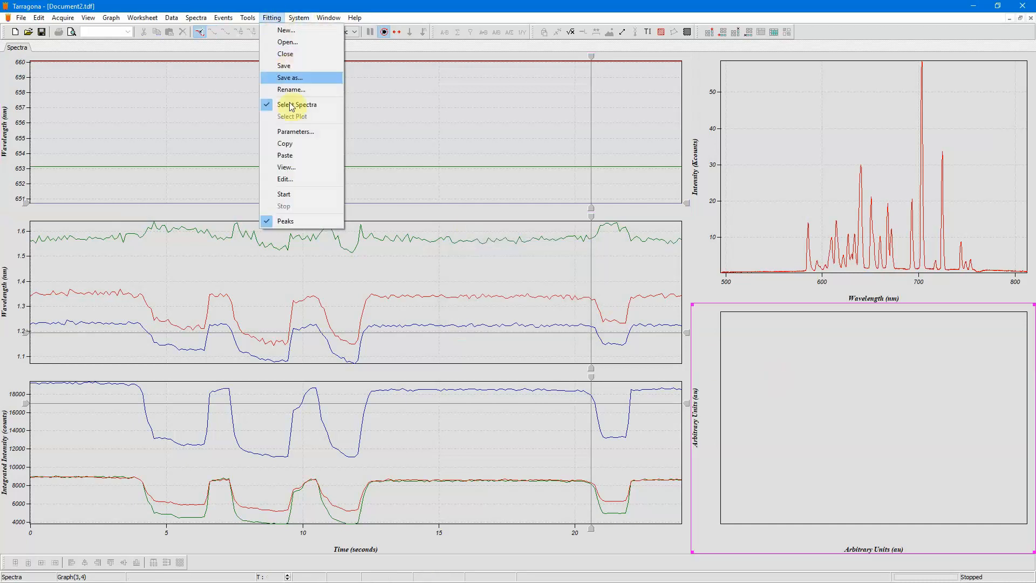
left_click(290, 166)
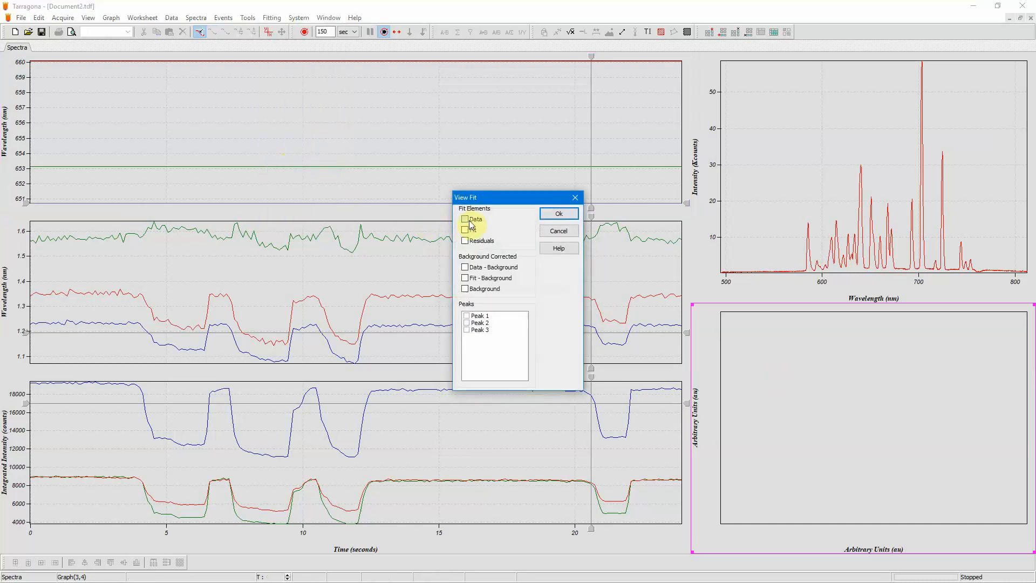
left_click(465, 241)
left_click(466, 315)
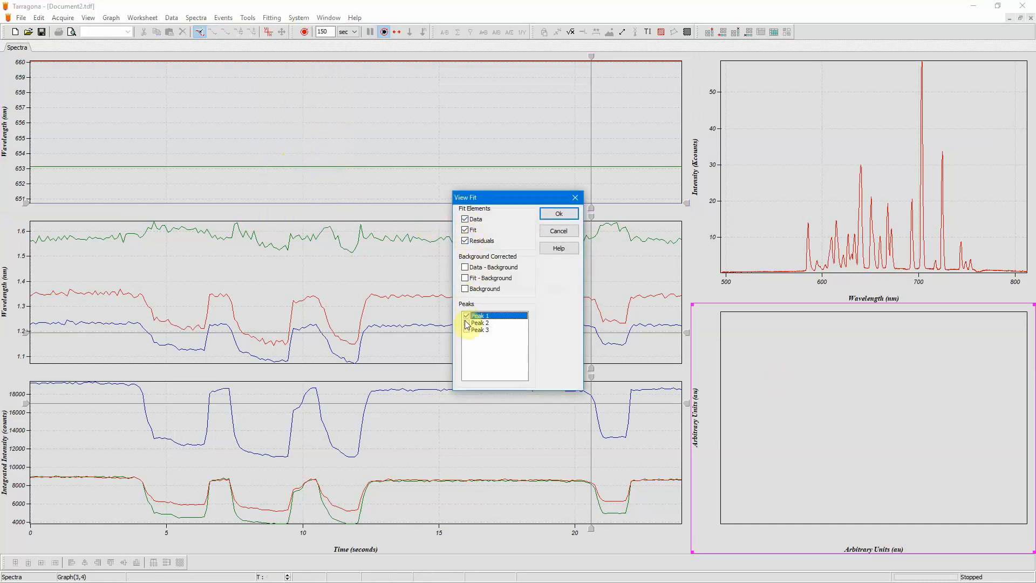
left_click(466, 323)
left_click(466, 330)
left_click(558, 214)
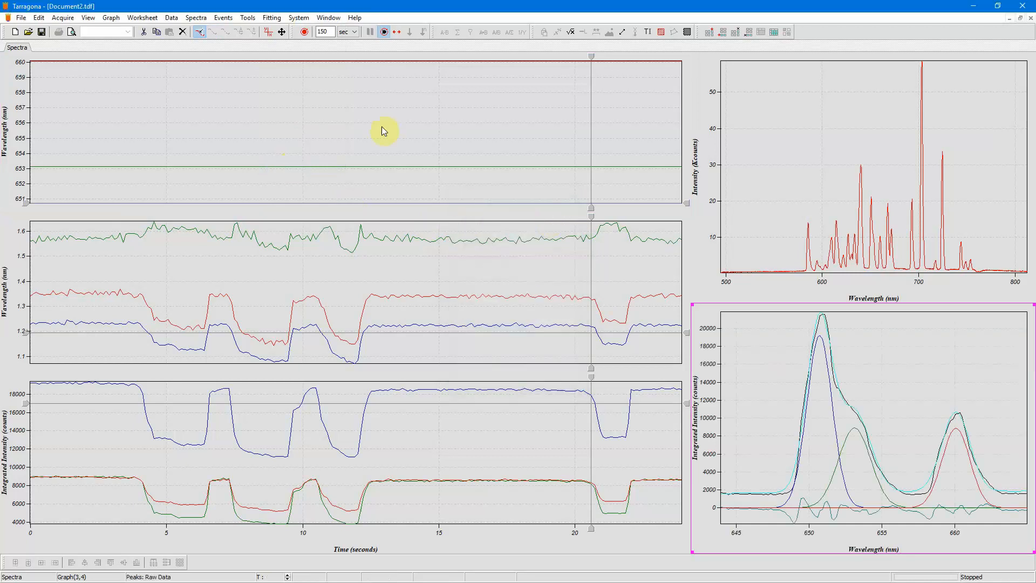
Start a new acquisition with online peak fitting and the Peaks fit curves on display
left_click(309, 35)
left_click(462, 310)
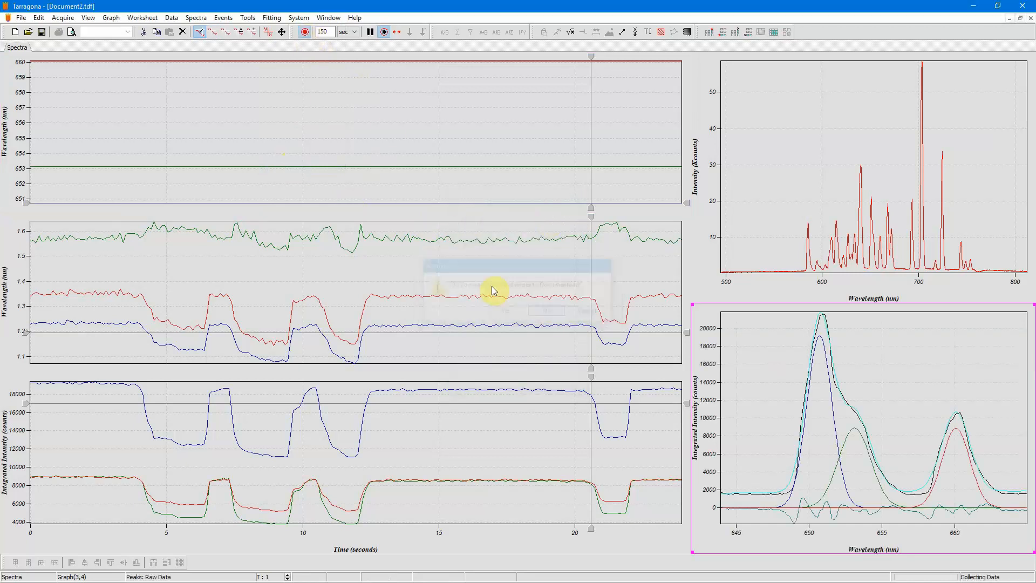